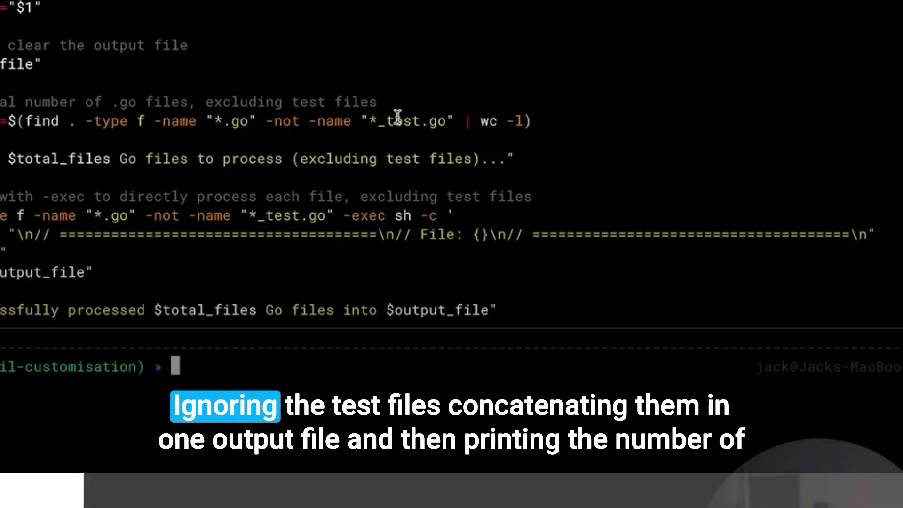
Review concat.sh: its test-file exclusion pattern, output_file variable and final success message.
double_click(398, 117)
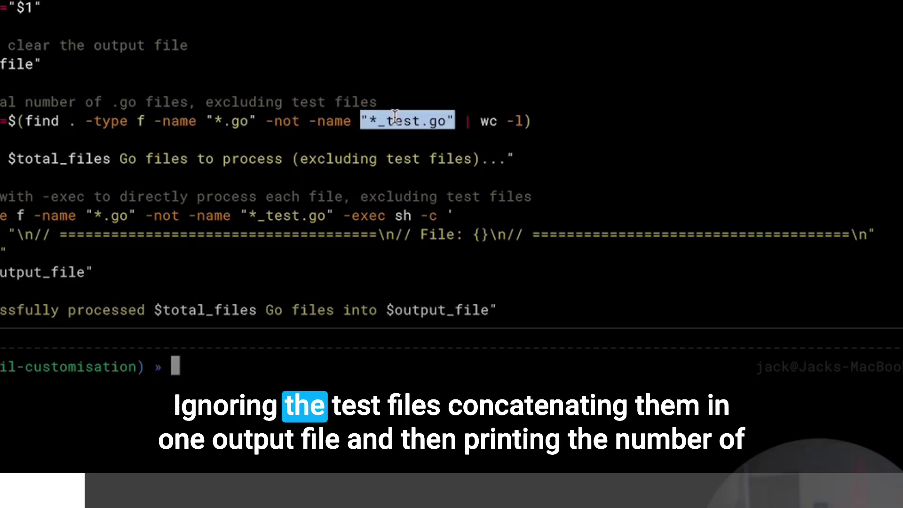
double_click(405, 305)
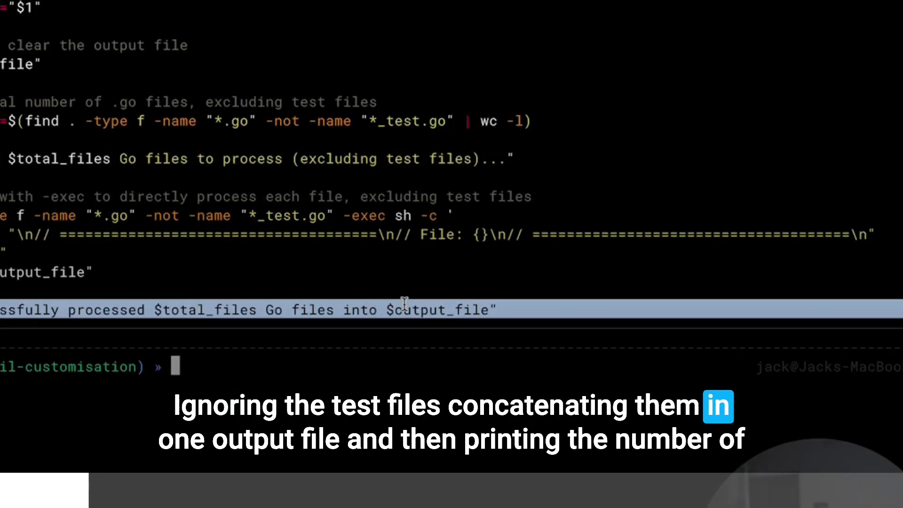
click(404, 451)
double_click(37, 272)
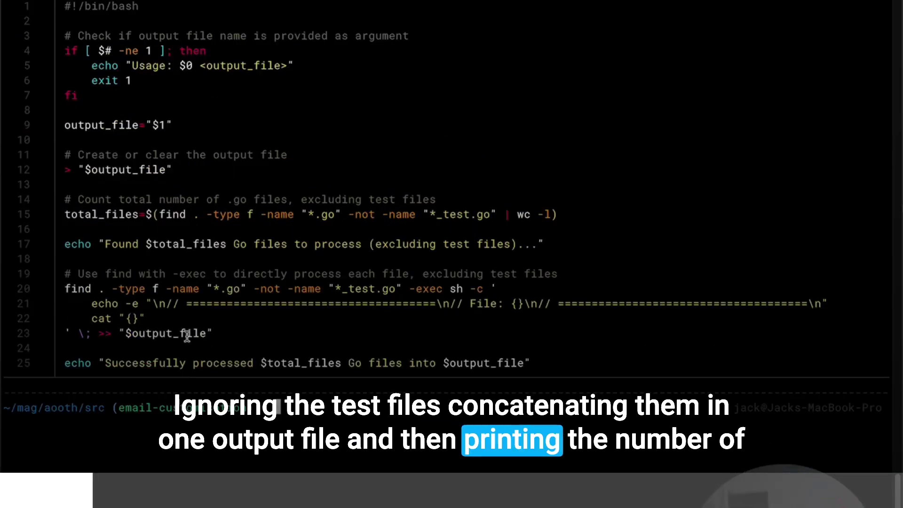
click(248, 374)
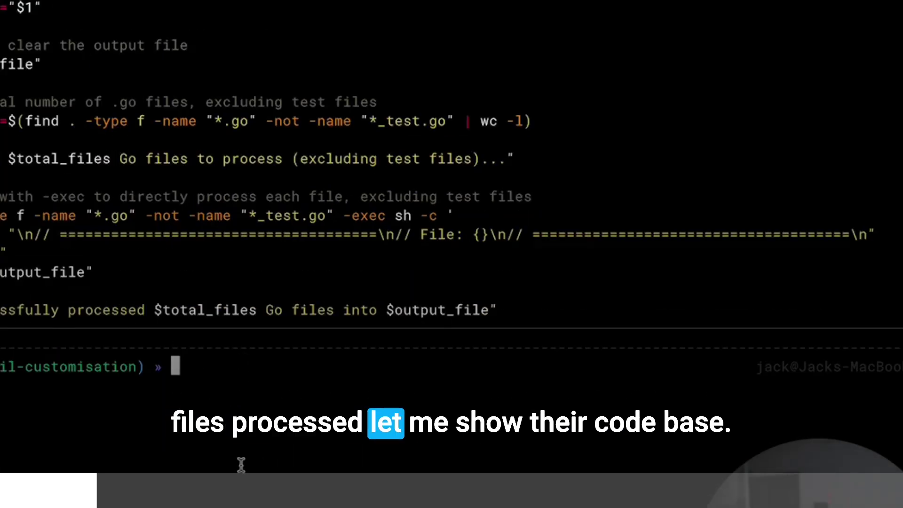
Browse the project tree in vim, expanding the server, services, mail and storage sql folders.
text(vim)
key(Return)
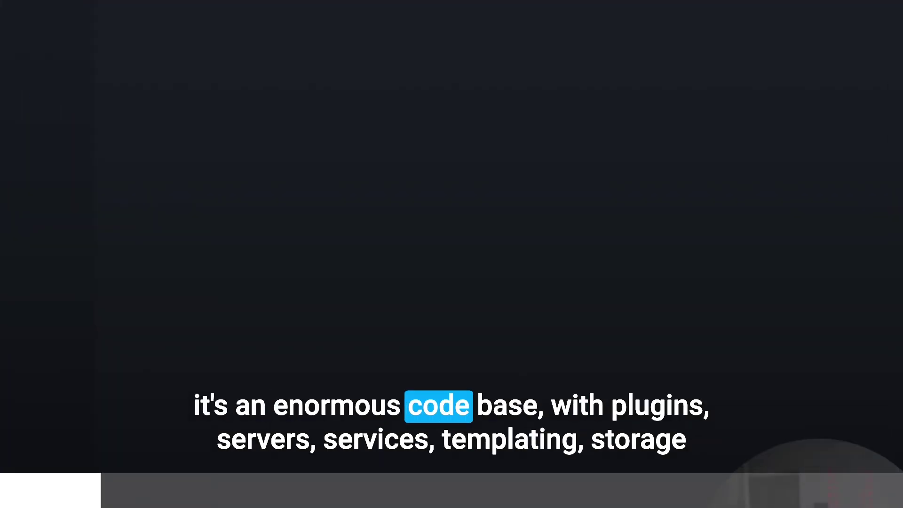
key(Return)
key(j)
key(j)
key(j)
key(j)
key(Return)
key(j)
key(Return)
key(j)
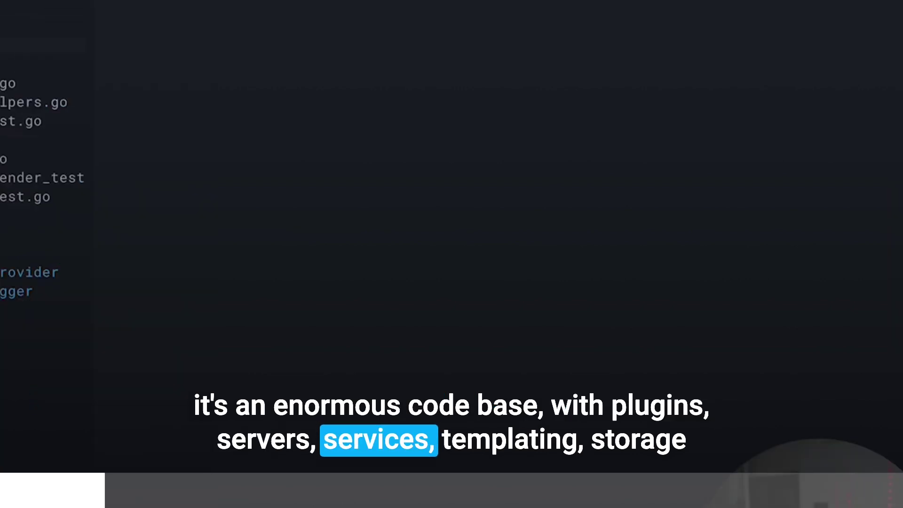
key(j)
key(j)
key(j)
key(j)
key(j)
key(j)
key(j)
key(j)
key(Return)
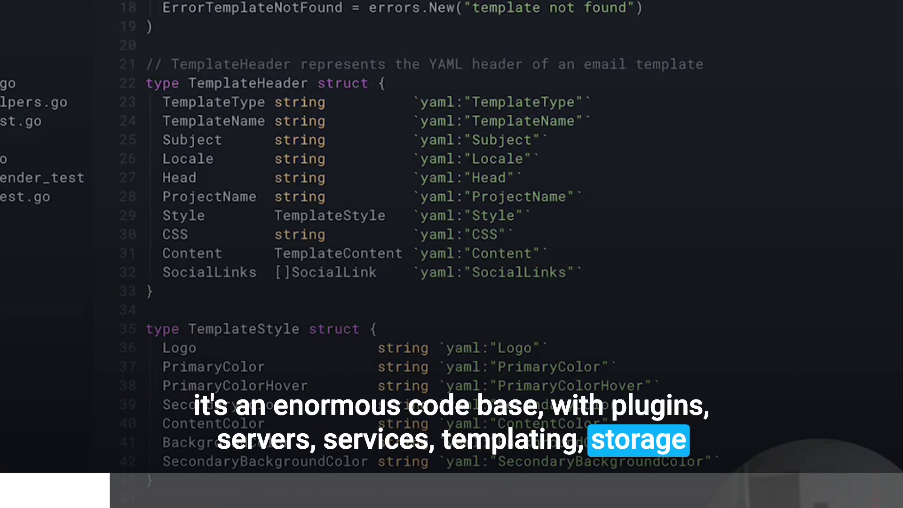
key(j)
key(j)
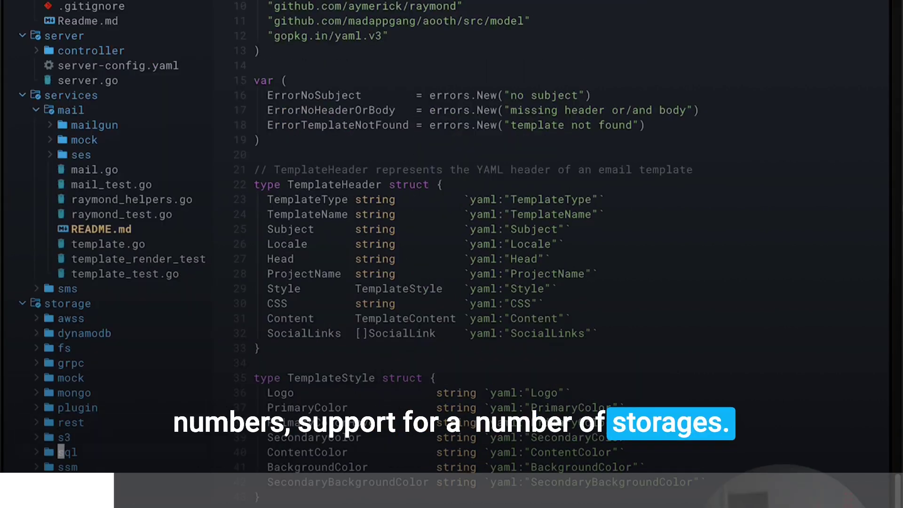
key(j)
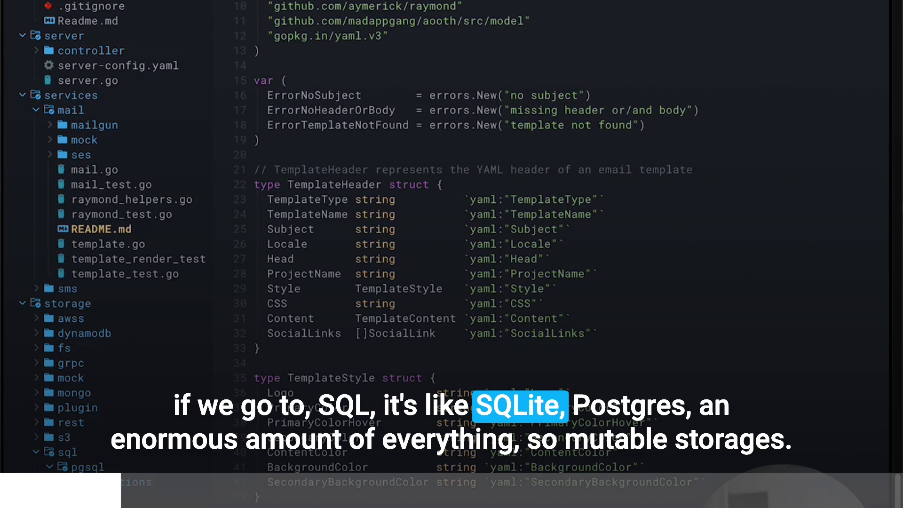
key(j)
key(j)
key(j)
key(j)
key(j)
key(j)
key(j)
key(j)
key(j)
key(j)
key(j)
key(j)
key(j)
key(j)
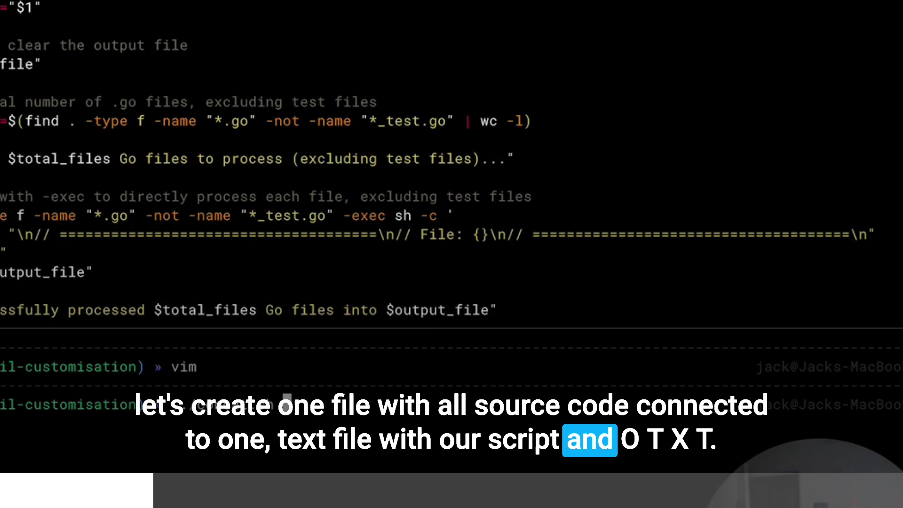
Run the concatenation script into all.txt and scroll through the result in vi.
key(Return)
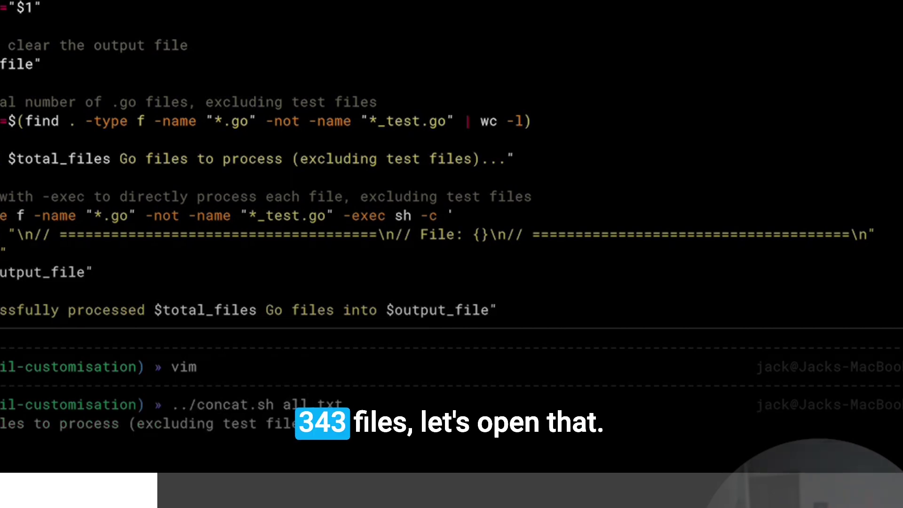
text(vi)
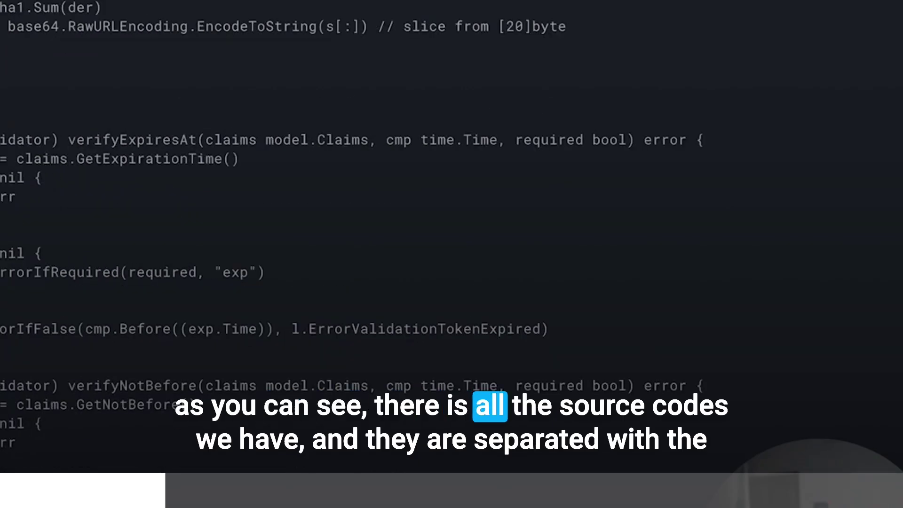
scroll(451, 235, up, 20)
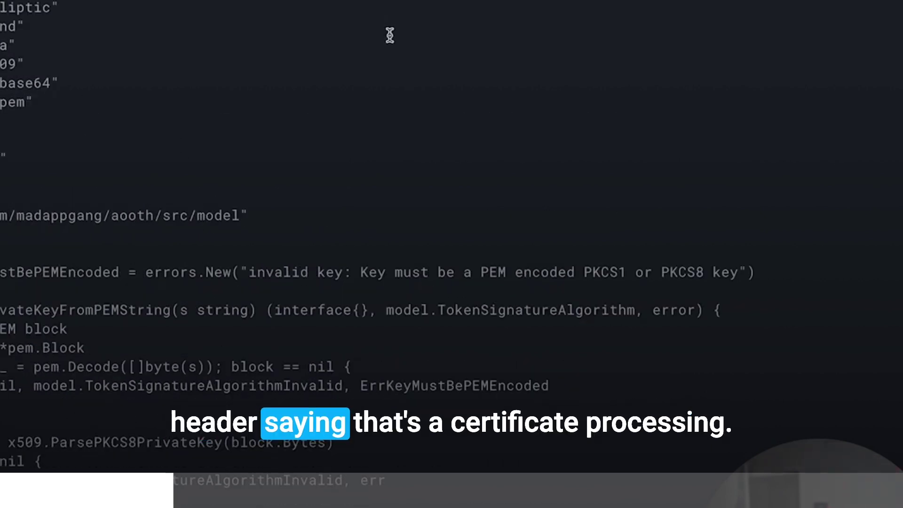
scroll(176, 130, down, 7)
scroll(184, 202, down, 6)
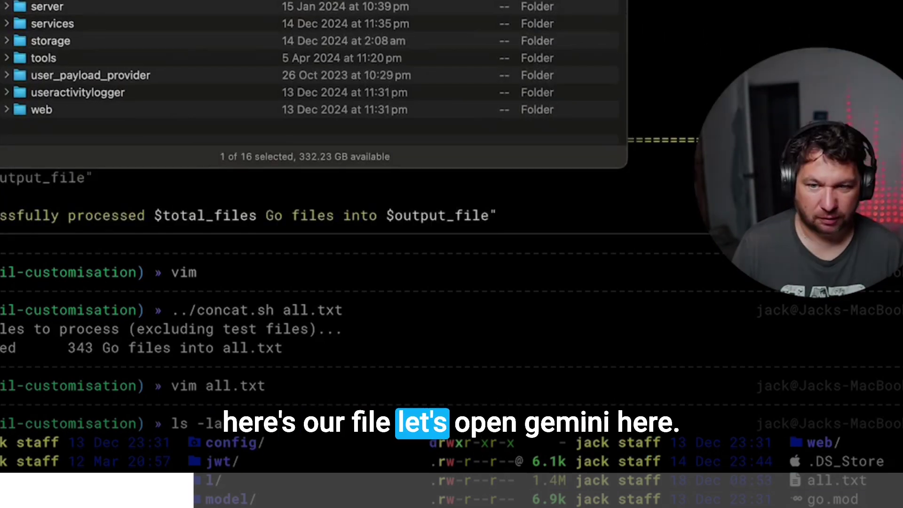
Switch from Finder to the Google AI Studio page with Cmd+Tab.
key(super+Tab)
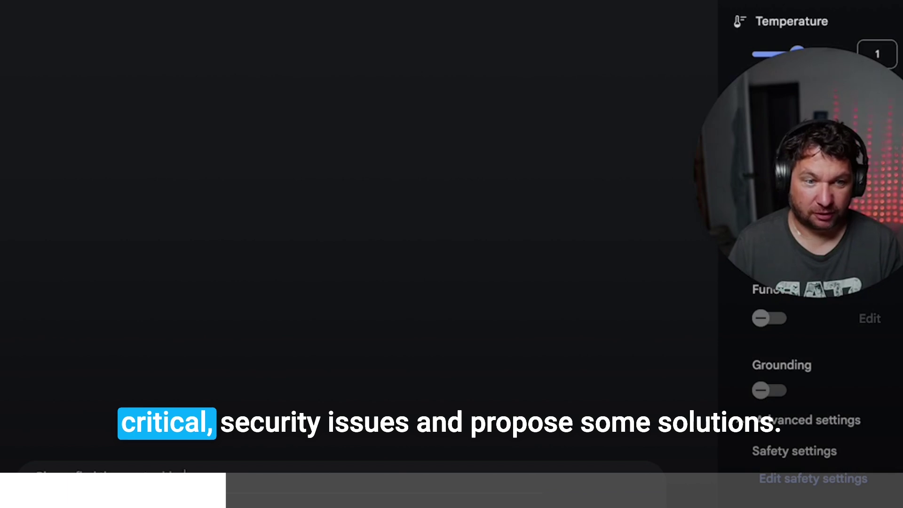
Finish the prompt asking to highlight issues and propose solutions, then select Gemini 2.0 Flash.
text(issues and)
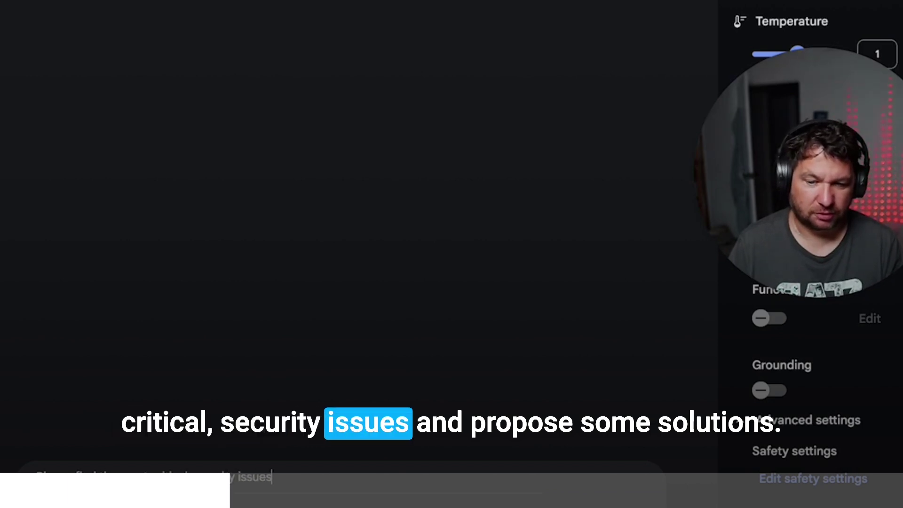
text( highliht them. Propose some solutions.)
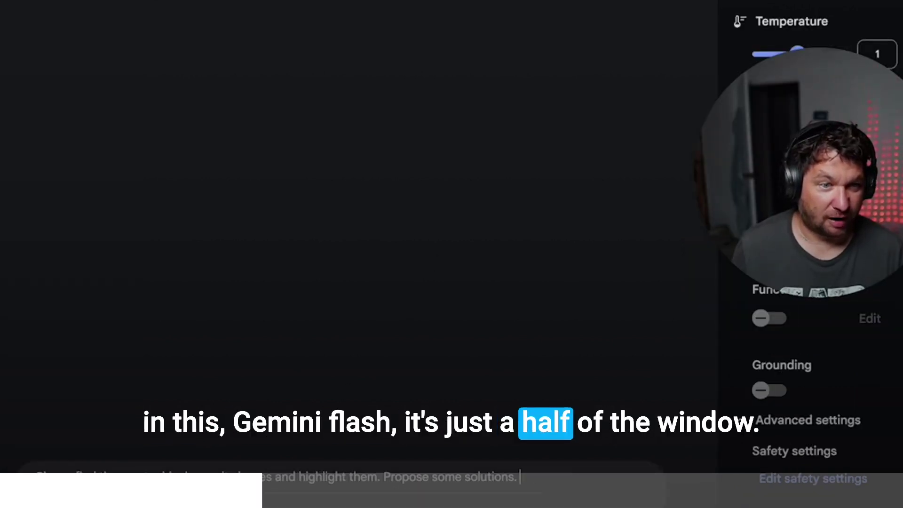
click(752, 4)
scroll(644, 148, down, 1)
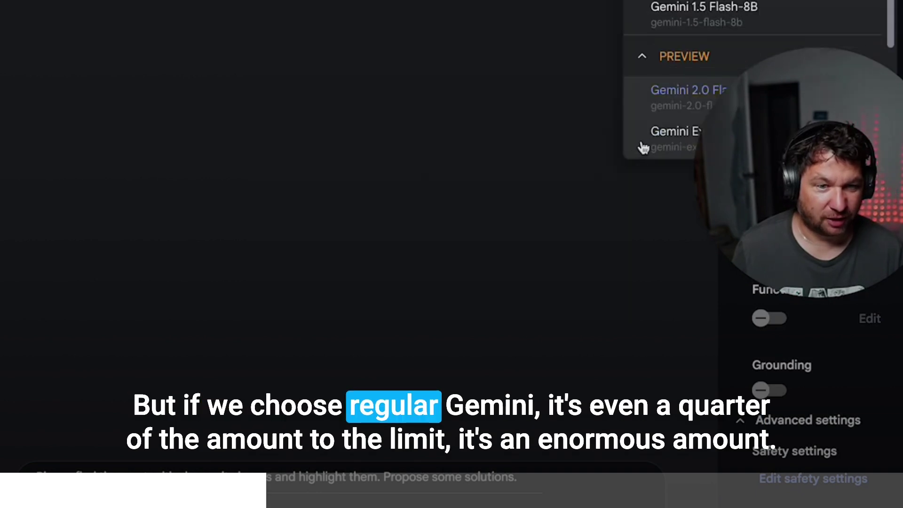
click(643, 148)
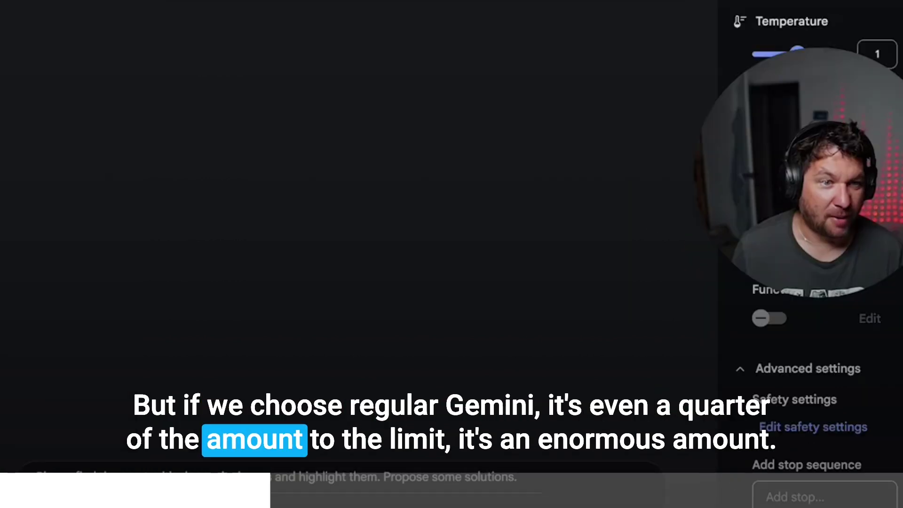
click(798, 36)
scroll(687, 93, down, 2)
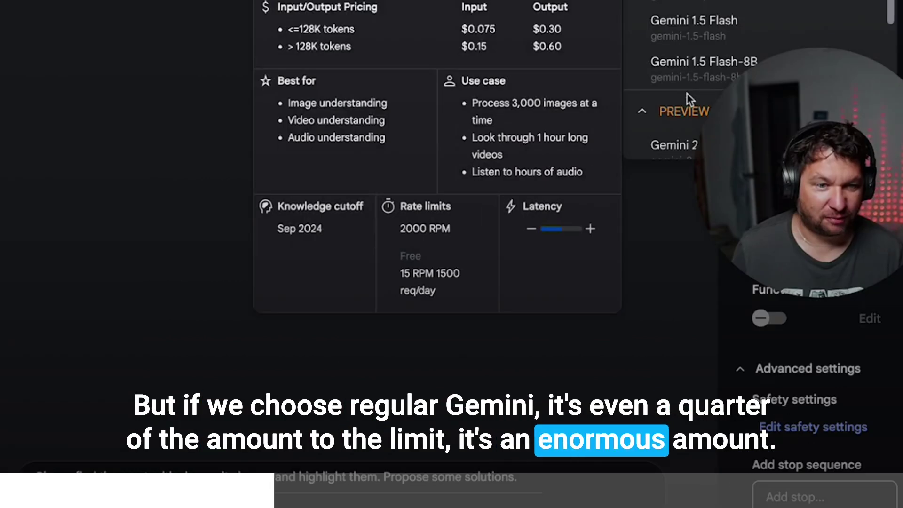
click(664, 144)
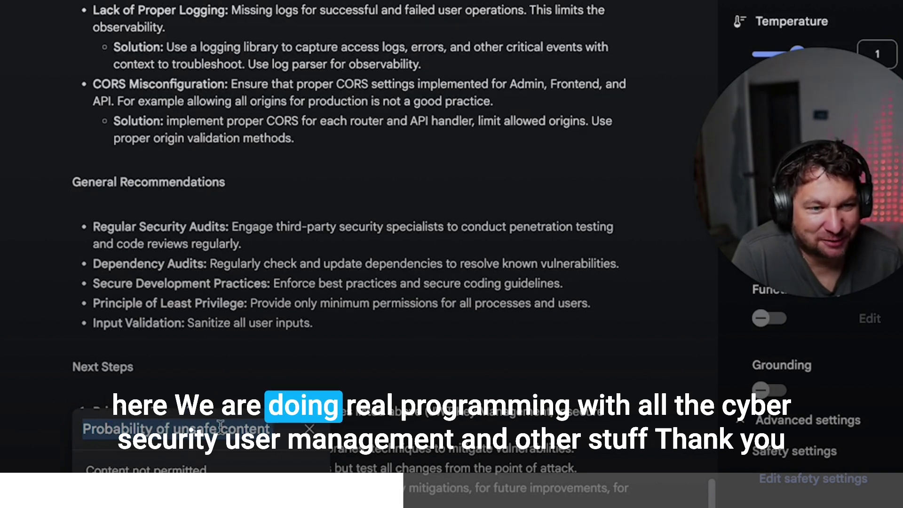
double_click(164, 468)
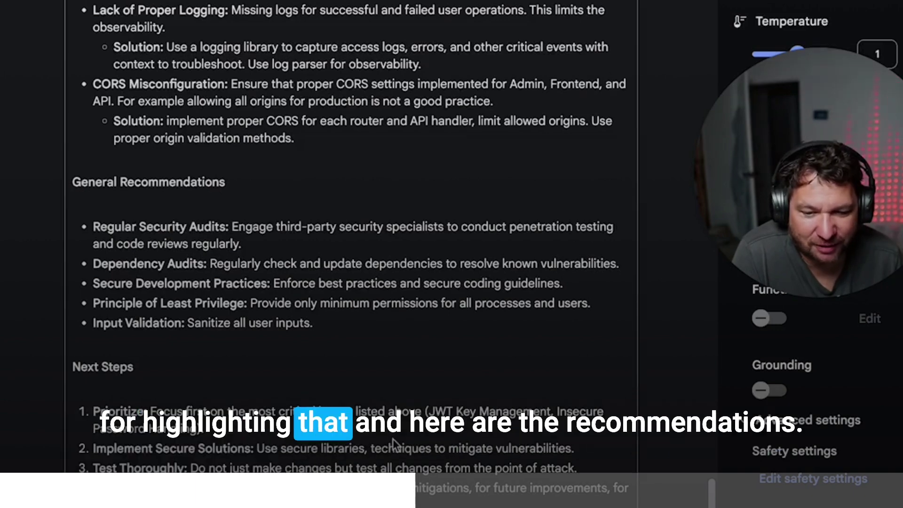
scroll(393, 439, up, 10)
scroll(394, 438, up, 15)
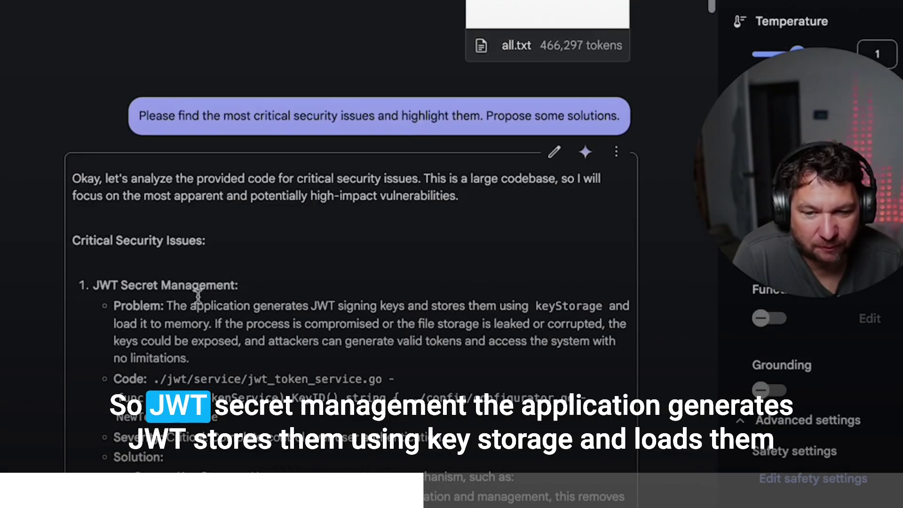
triple_click(193, 285)
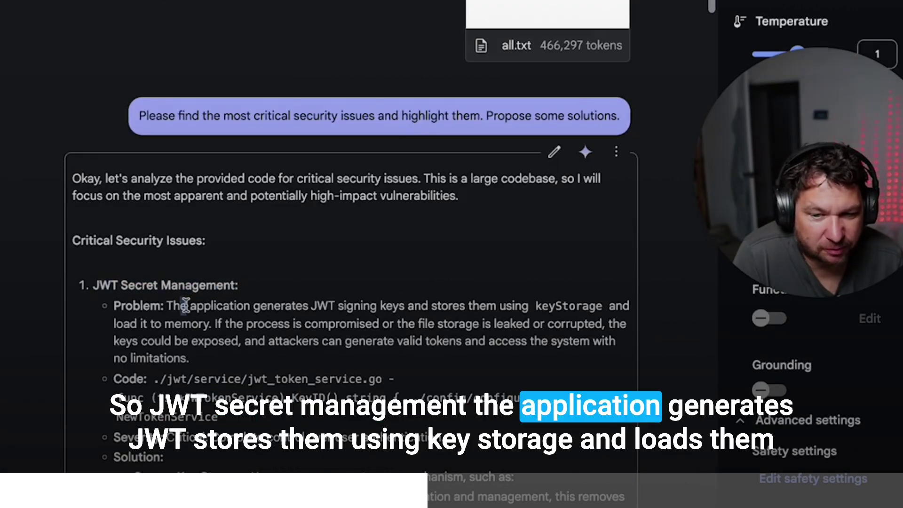
drag(181, 306, 305, 306)
drag(412, 362, 555, 360)
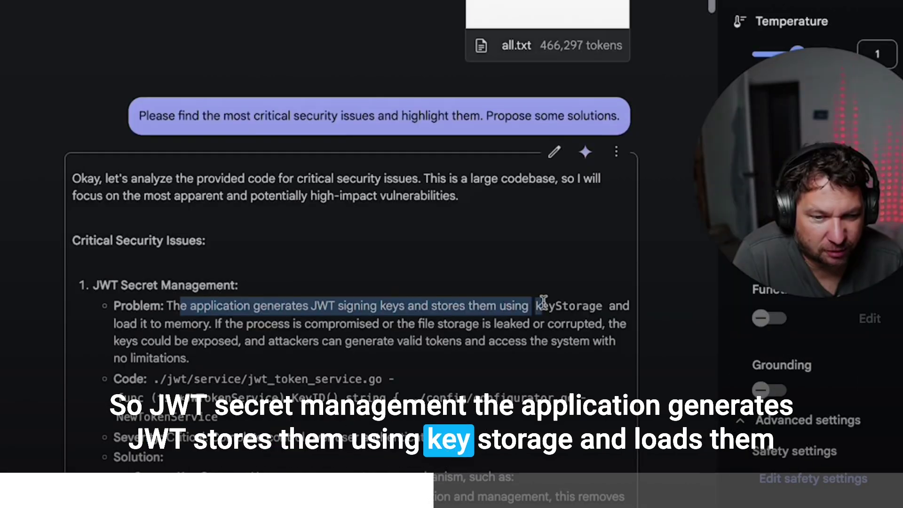
drag(543, 301, 307, 351)
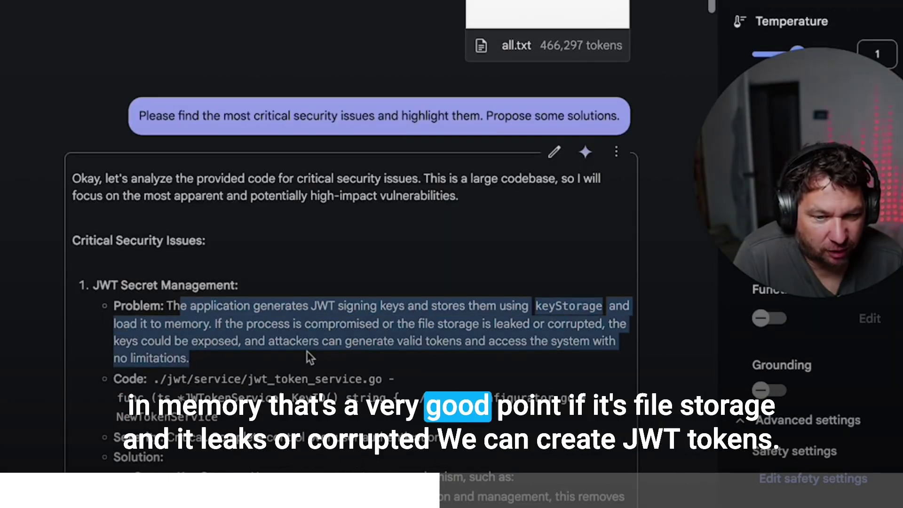
double_click(340, 330)
double_click(539, 323)
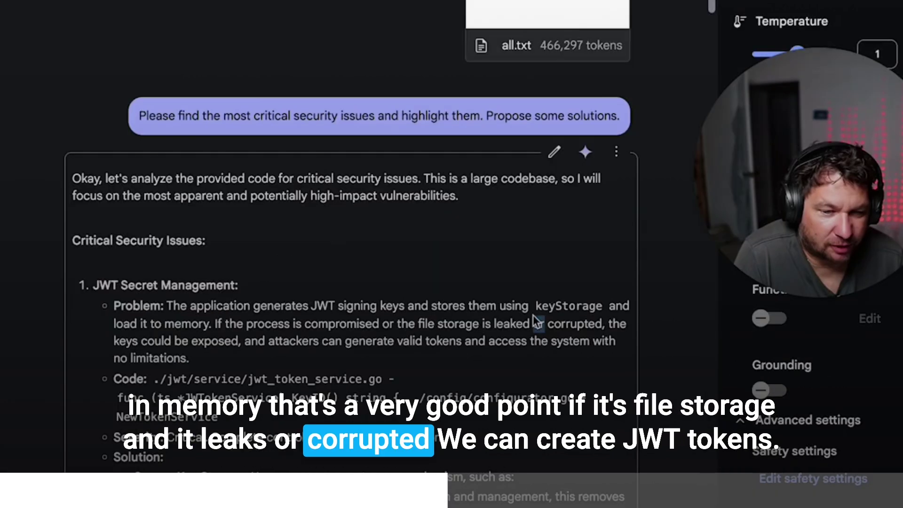
click(531, 316)
double_click(383, 308)
click(382, 309)
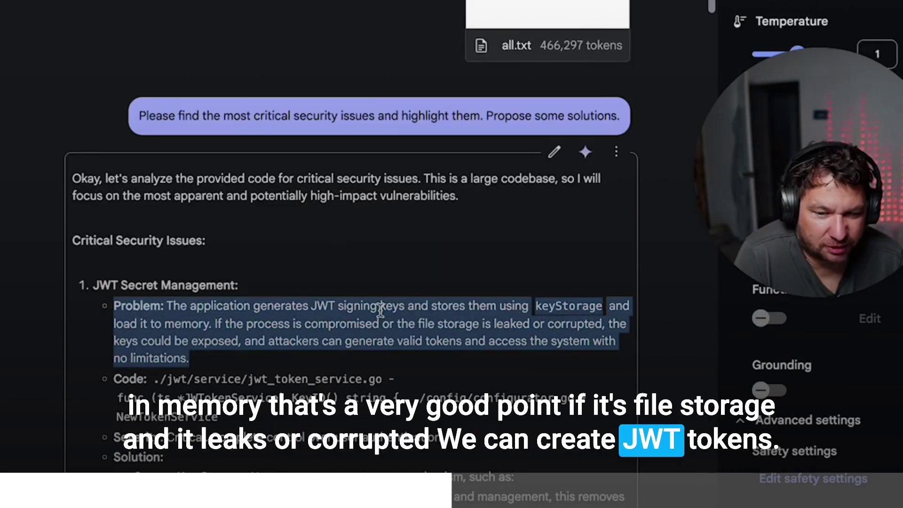
scroll(380, 309, down, 1)
scroll(382, 312, down, 1)
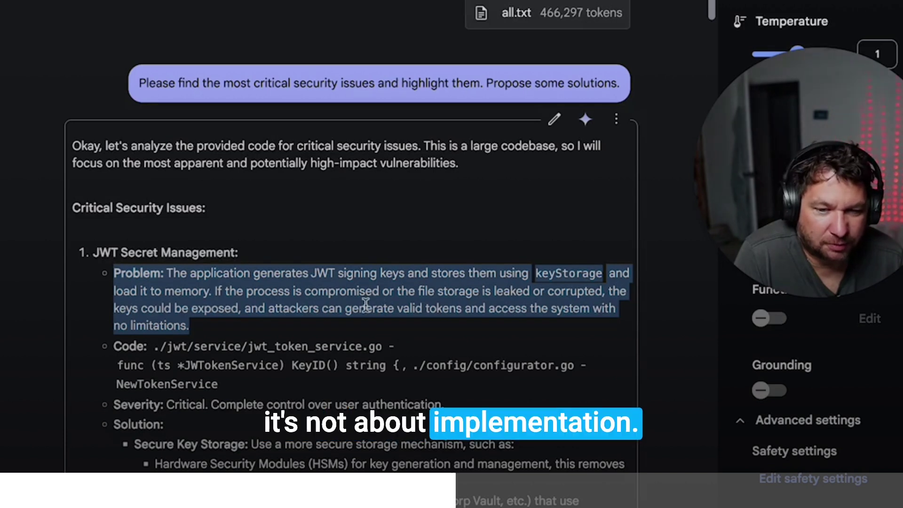
triple_click(371, 304)
scroll(366, 305, down, 2)
triple_click(313, 369)
scroll(282, 371, down, 1)
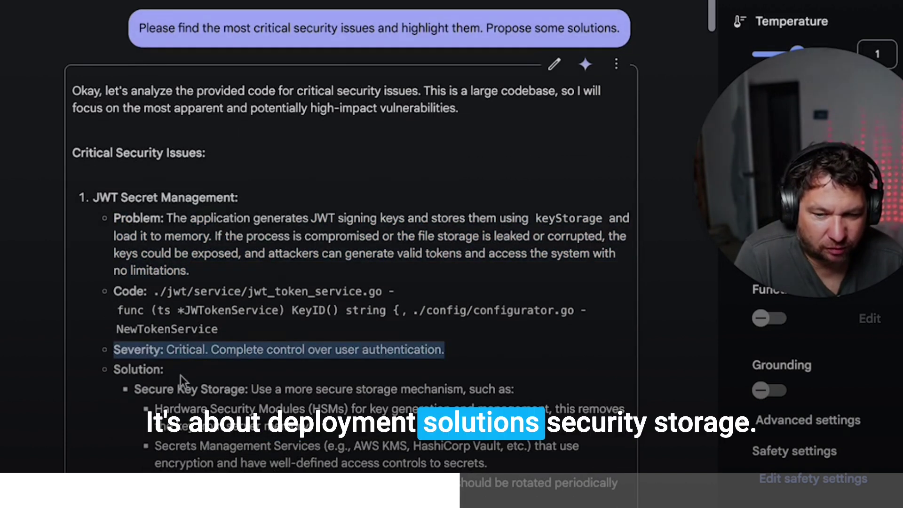
drag(135, 389, 571, 465)
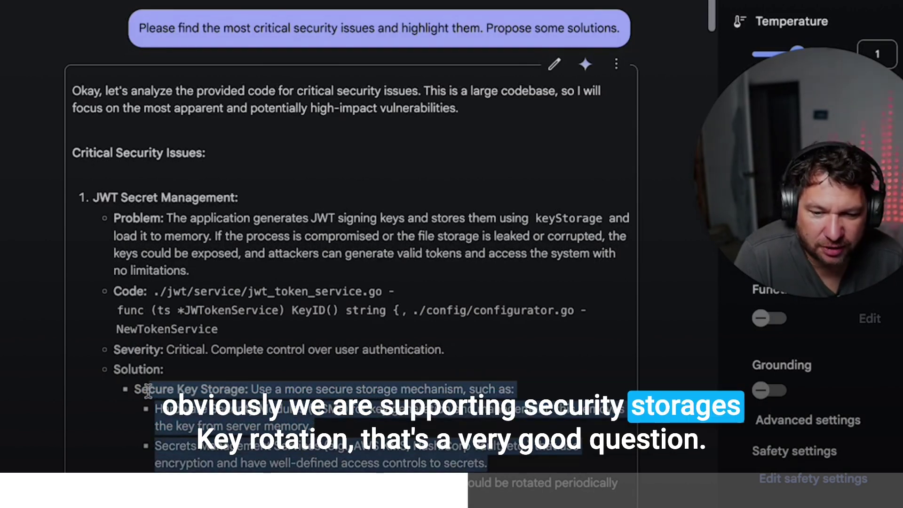
scroll(173, 234, down, 10)
double_click(173, 231)
triple_click(449, 289)
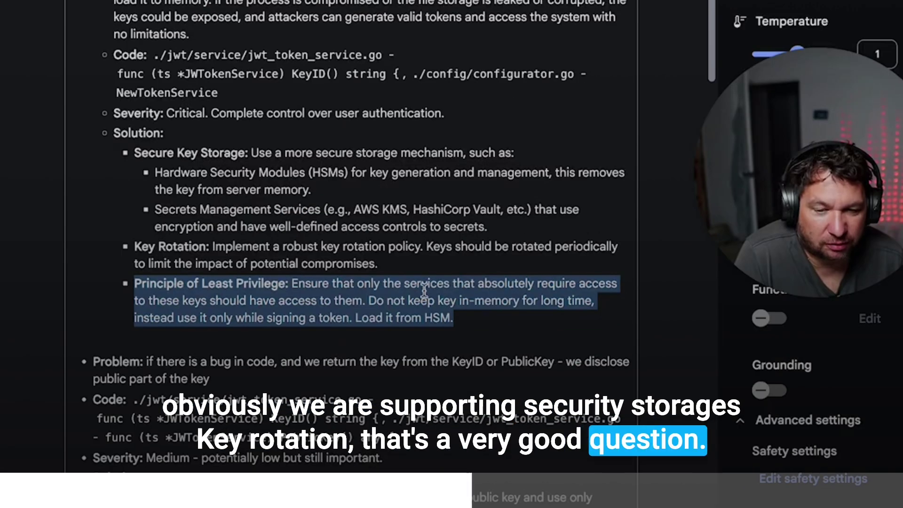
click(449, 290)
drag(493, 363, 229, 105)
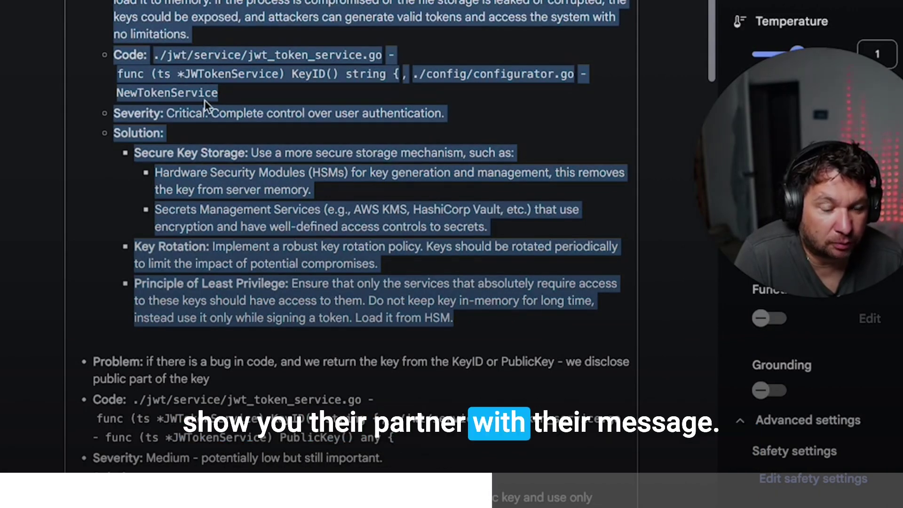
scroll(497, 335, down, 1)
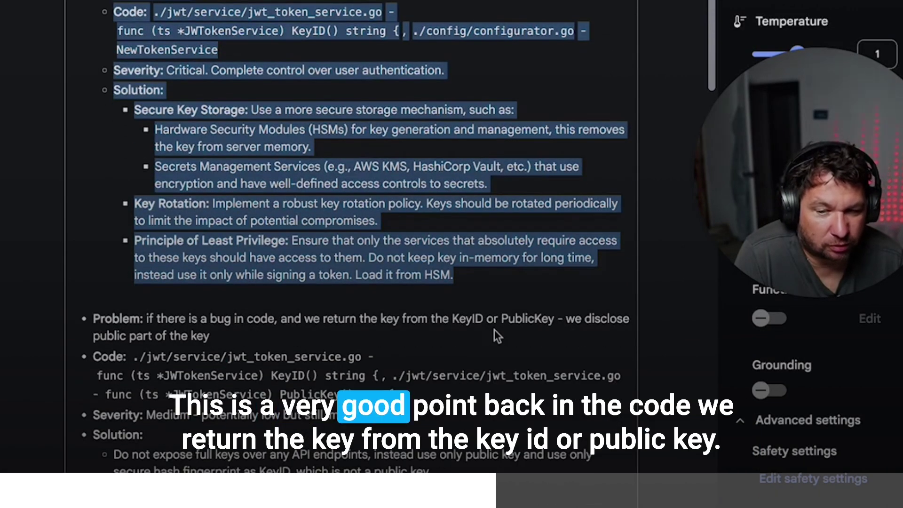
scroll(494, 330, down, 1)
drag(175, 297, 350, 307)
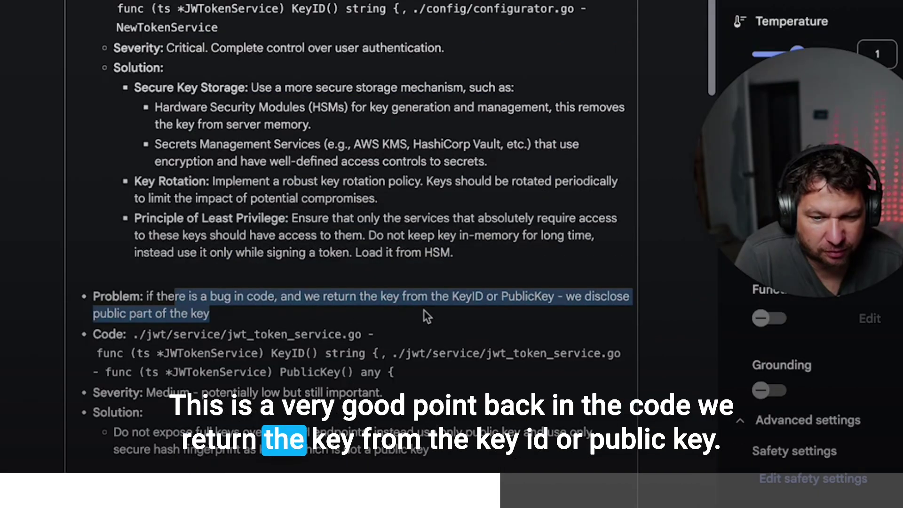
double_click(468, 296)
double_click(544, 298)
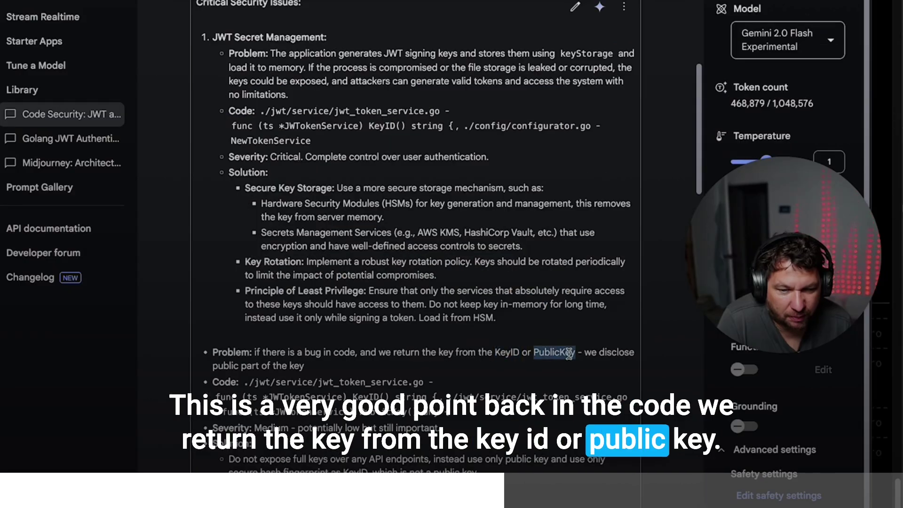
drag(306, 366, 192, 350)
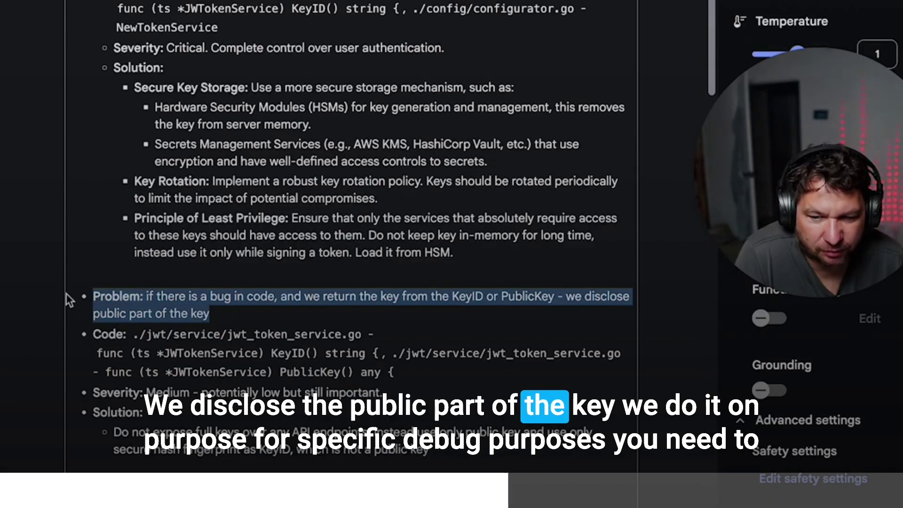
scroll(136, 335, down, 3)
drag(382, 218, 95, 206)
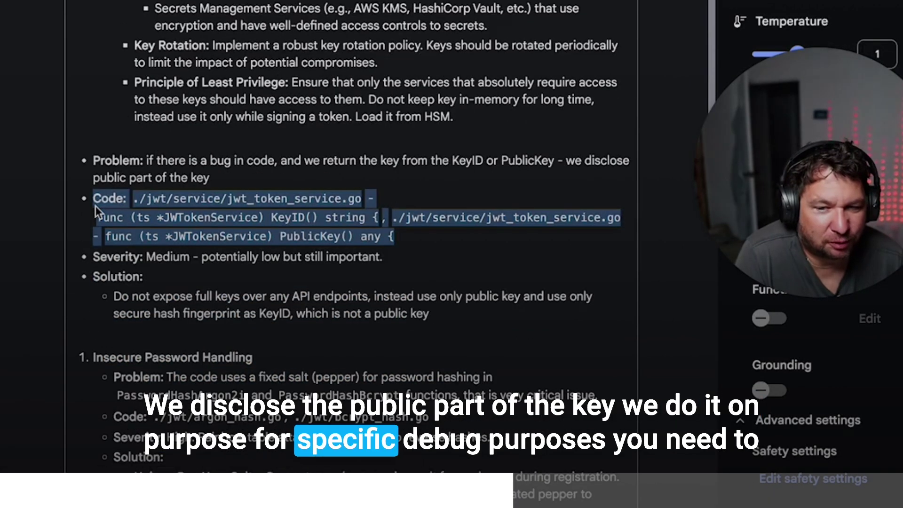
scroll(310, 213, down, 3)
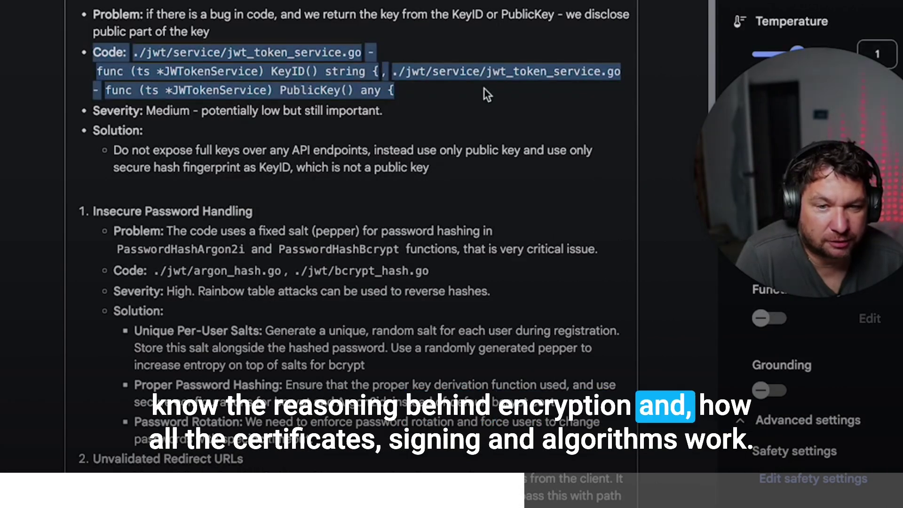
drag(487, 94, 96, 56)
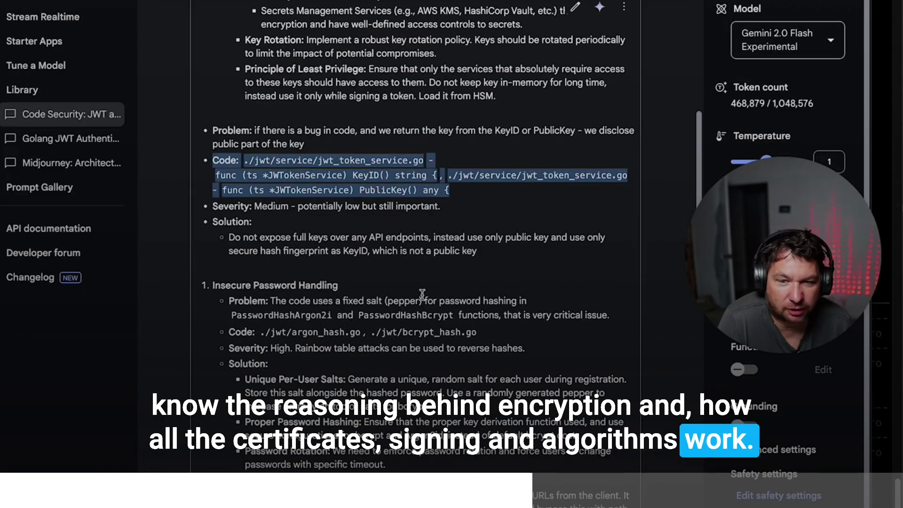
triple_click(250, 281)
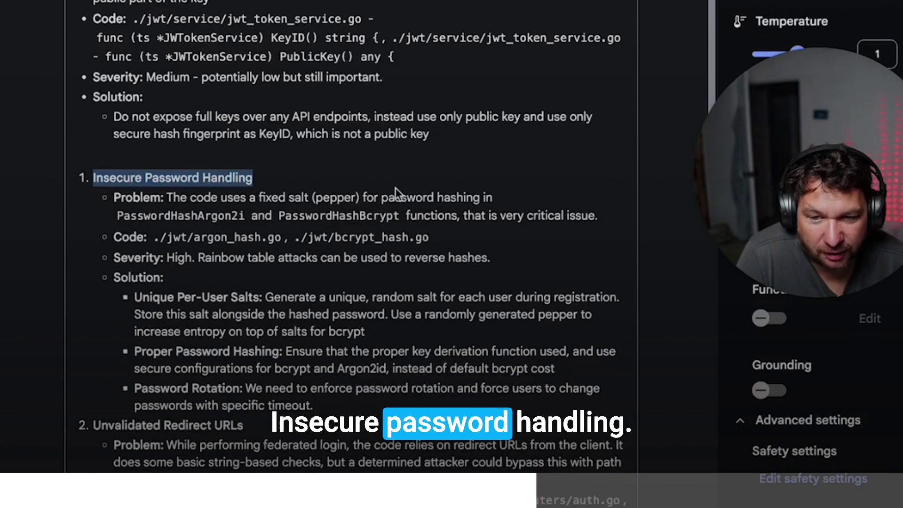
drag(166, 175, 598, 193)
double_click(347, 178)
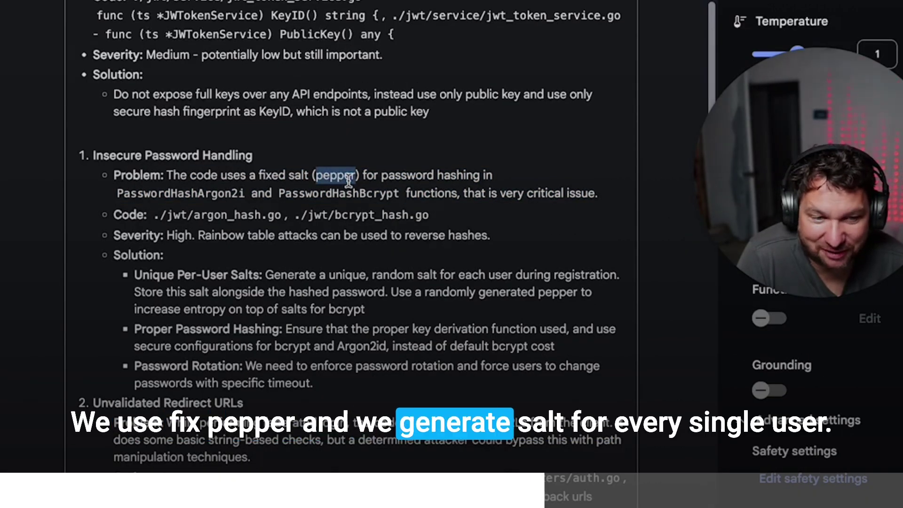
triple_click(348, 179)
click(363, 224)
scroll(318, 286, down, 1)
drag(134, 300, 369, 301)
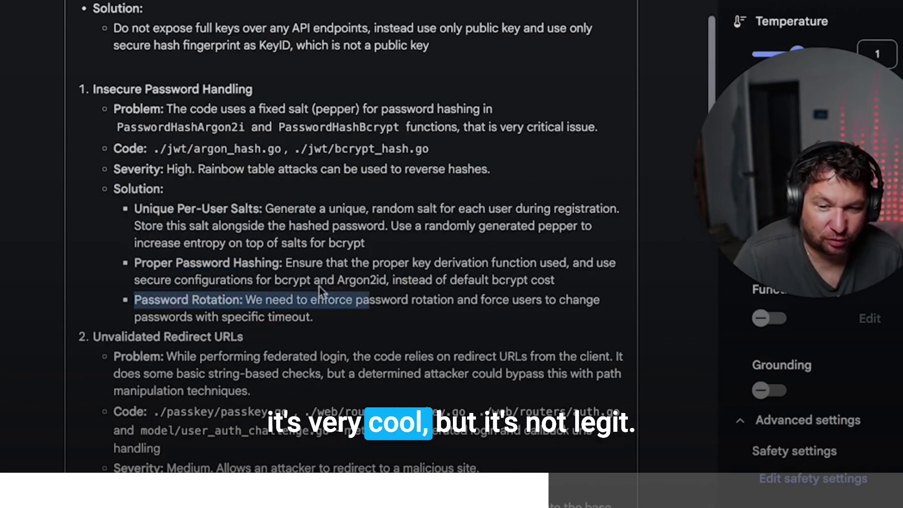
scroll(319, 286, down, 3)
triple_click(281, 45)
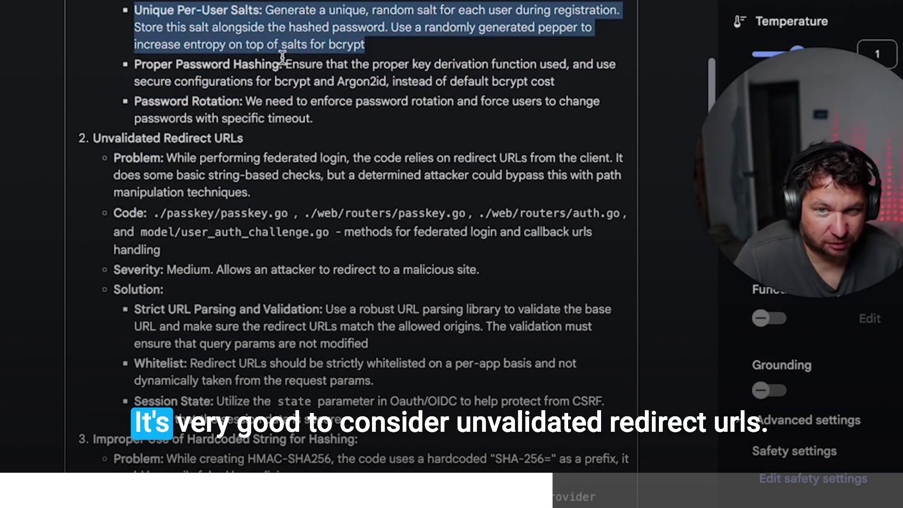
triple_click(261, 140)
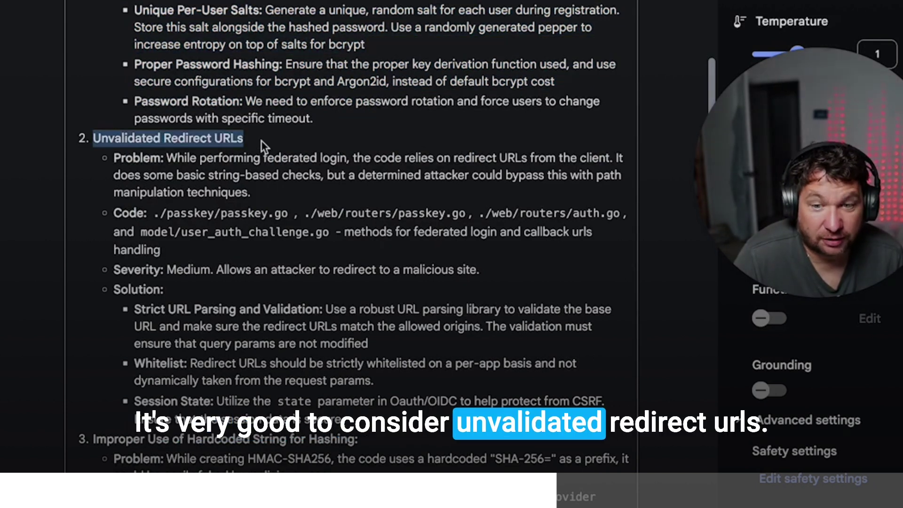
scroll(272, 195, down, 1)
click(273, 238)
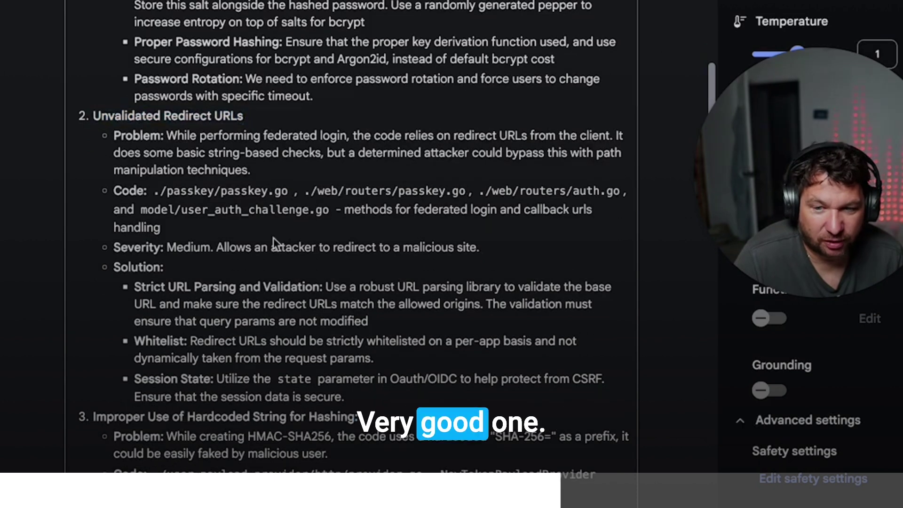
drag(273, 238, 274, 255)
click(275, 256)
scroll(243, 326, down, 3)
triple_click(243, 325)
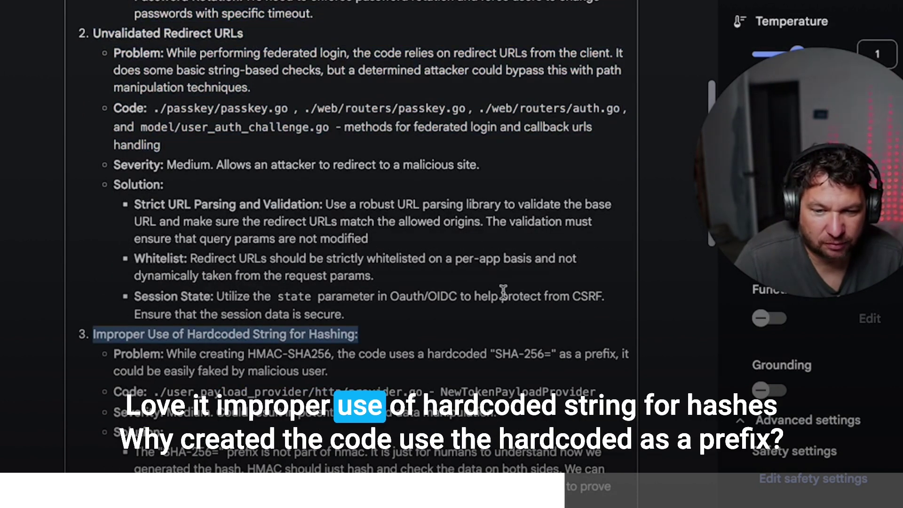
scroll(503, 291, down, 1)
scroll(503, 292, down, 2)
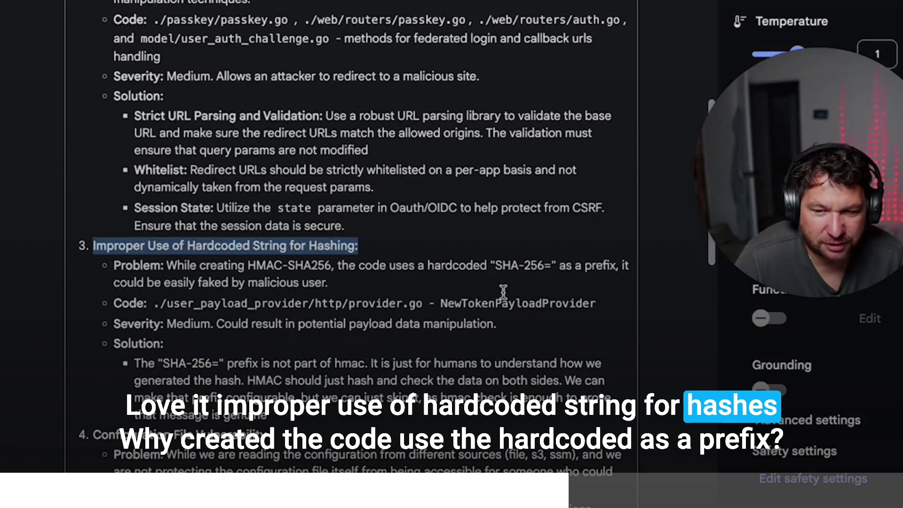
click(199, 263)
drag(200, 263, 368, 266)
drag(433, 257, 505, 259)
drag(573, 256, 607, 266)
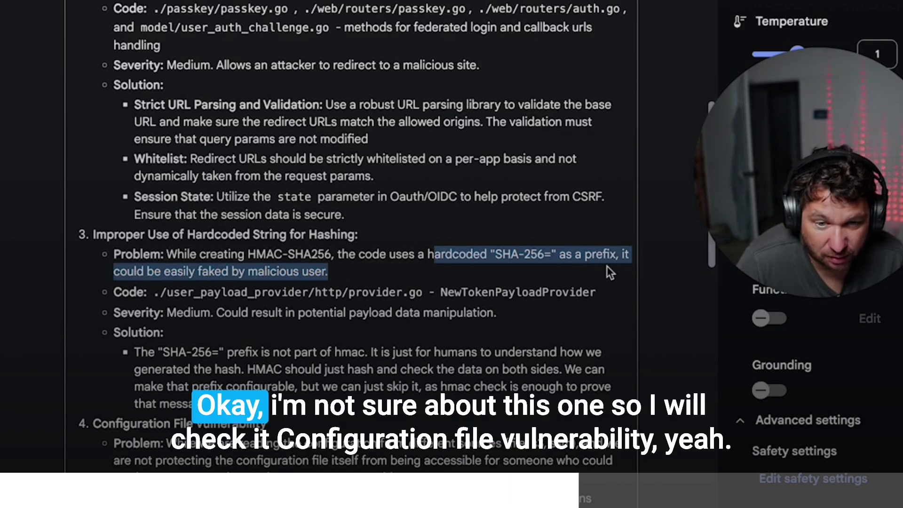
drag(203, 404, 53, 235)
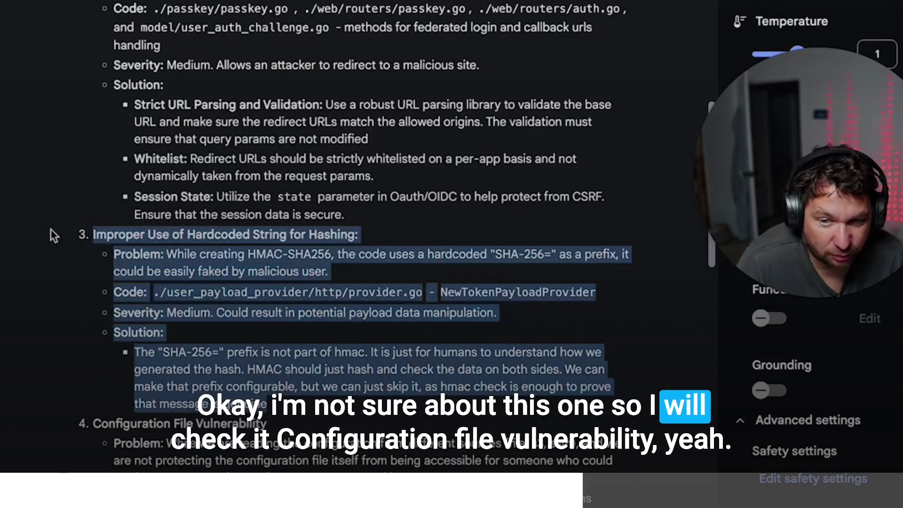
scroll(53, 235, down, 6)
drag(100, 138, 561, 210)
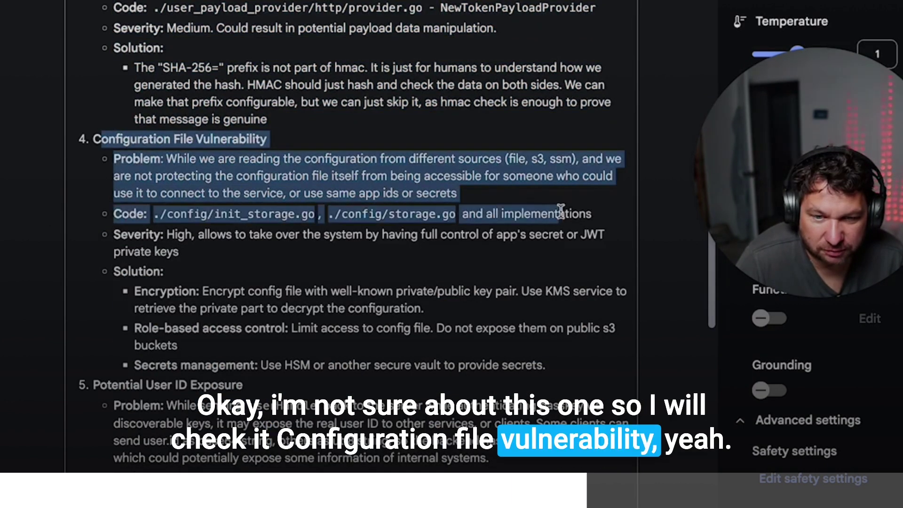
drag(585, 159, 303, 153)
click(537, 159)
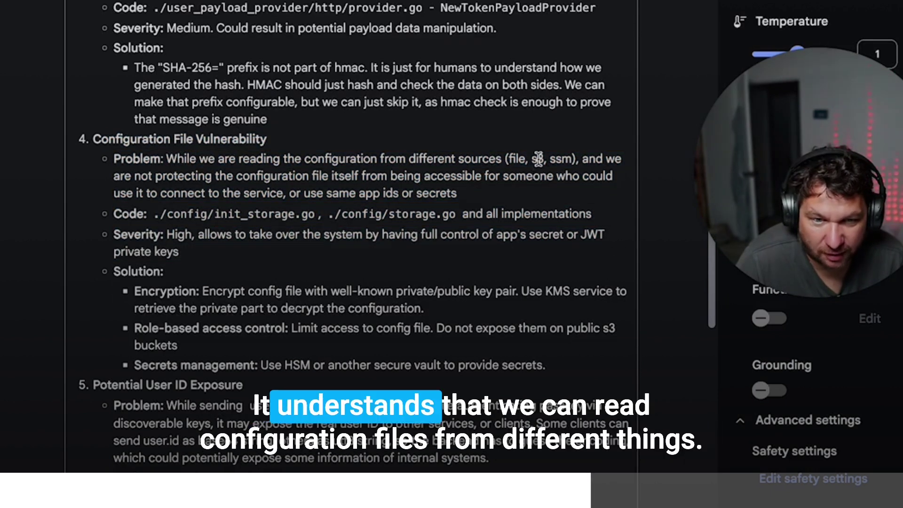
drag(581, 162, 505, 161)
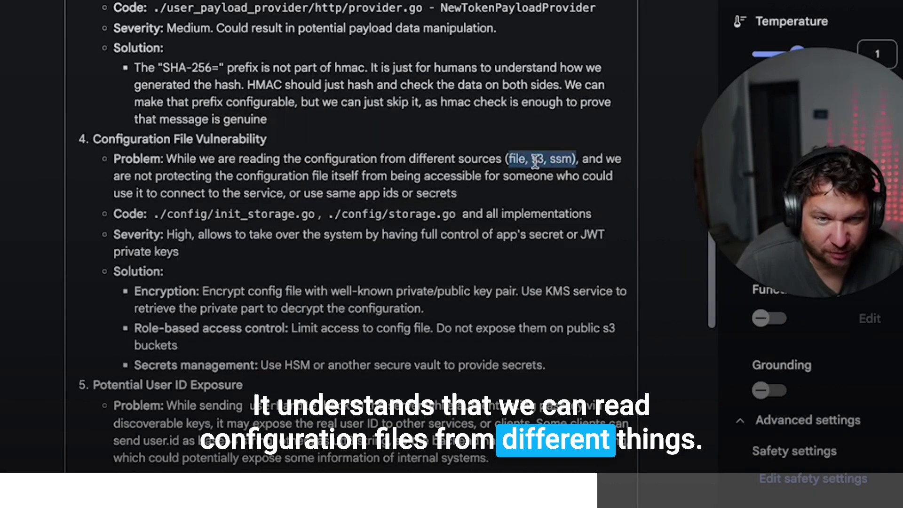
drag(400, 257, 527, 266)
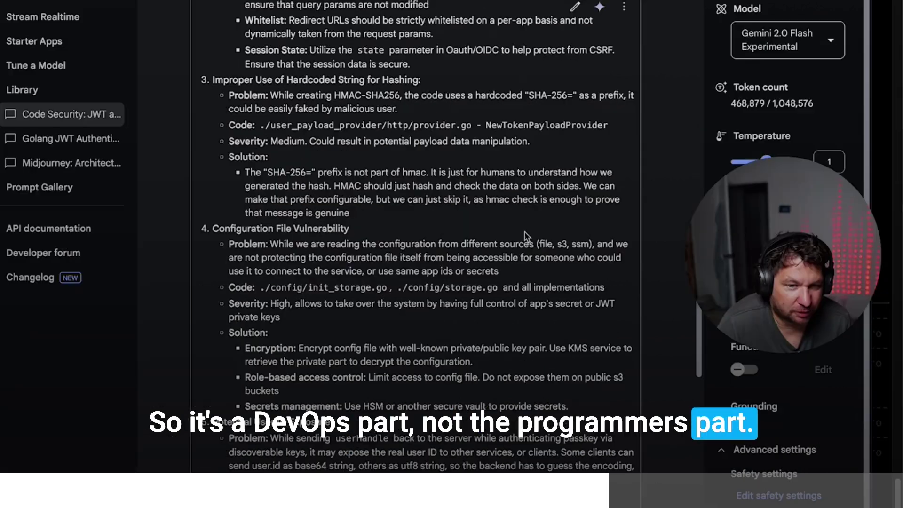
click(500, 152)
drag(500, 153, 579, 150)
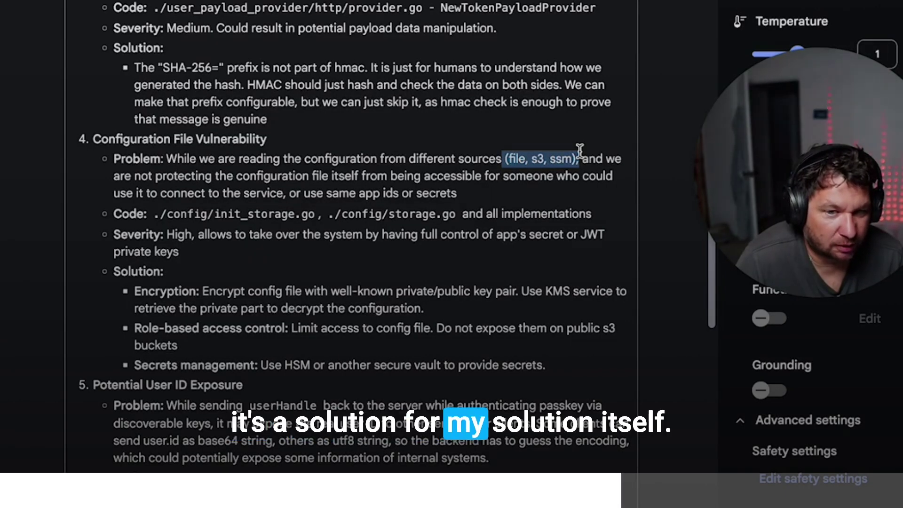
drag(502, 159, 590, 164)
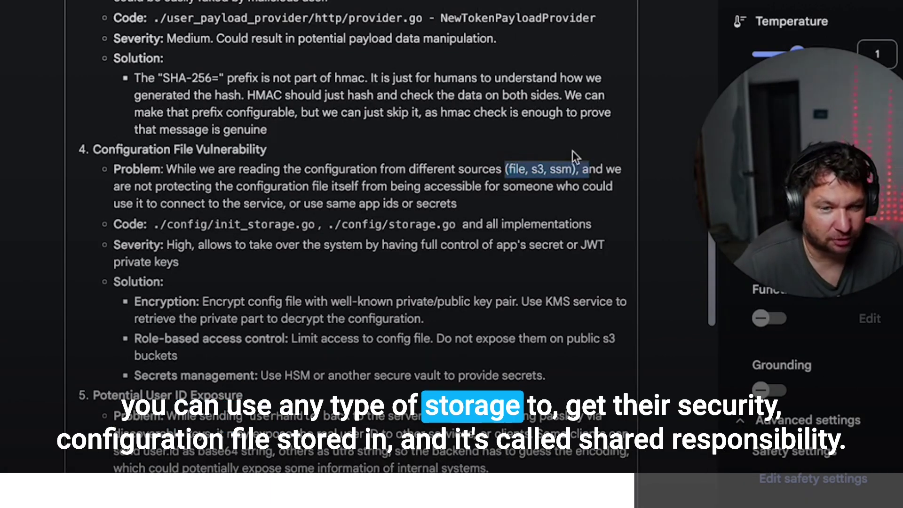
double_click(564, 165)
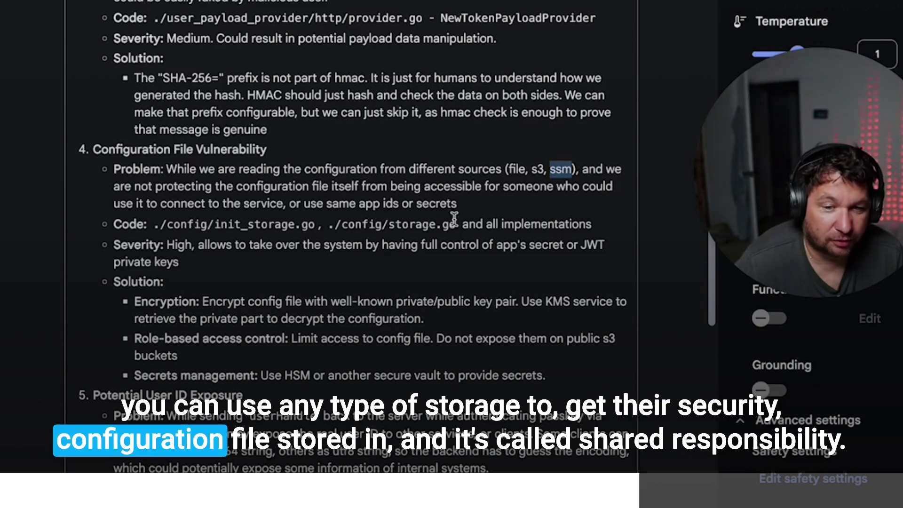
click(545, 176)
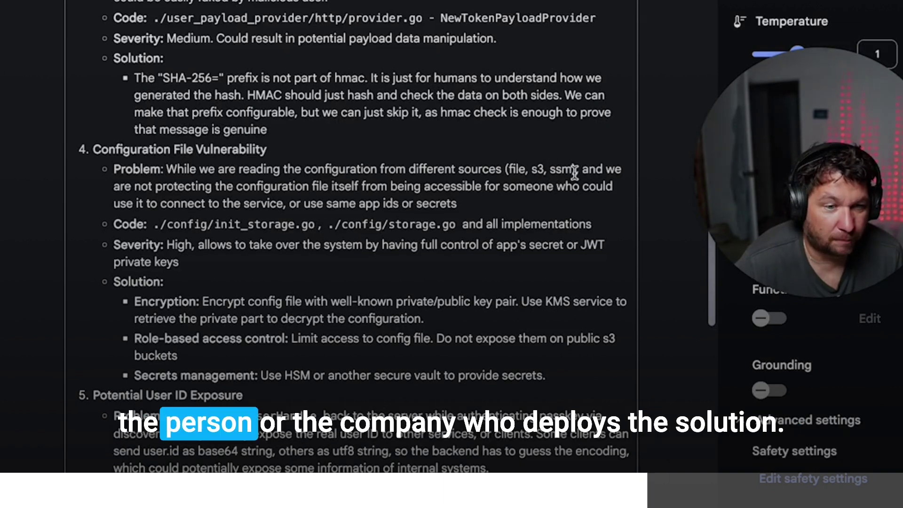
drag(548, 171, 513, 169)
drag(544, 251, 549, 246)
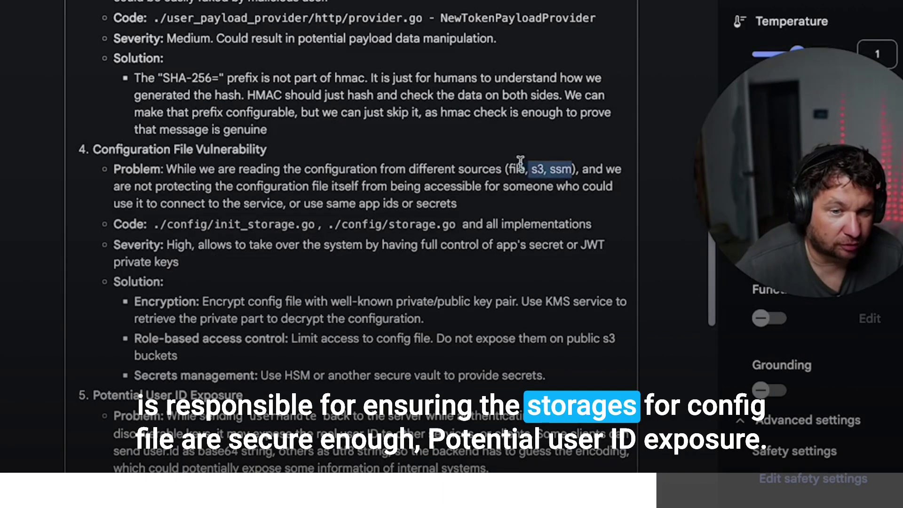
mouse_move(520, 161)
mouse_down()
mouse_move(505, 164)
mouse_move(517, 162)
mouse_up()
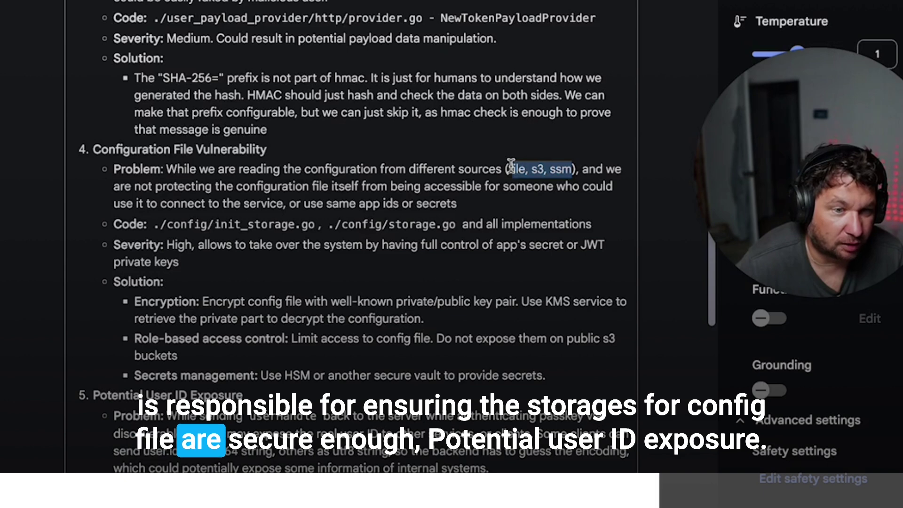
scroll(513, 166, down, 9)
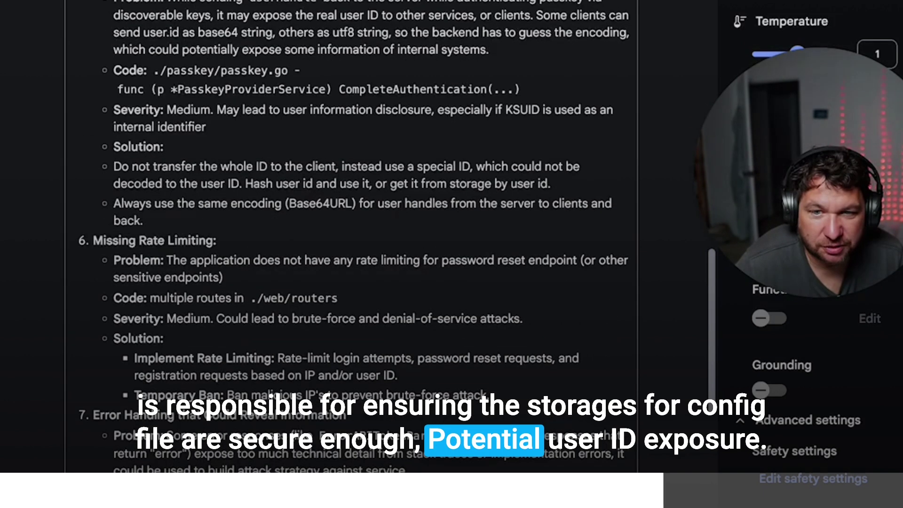
drag(205, 9, 461, 216)
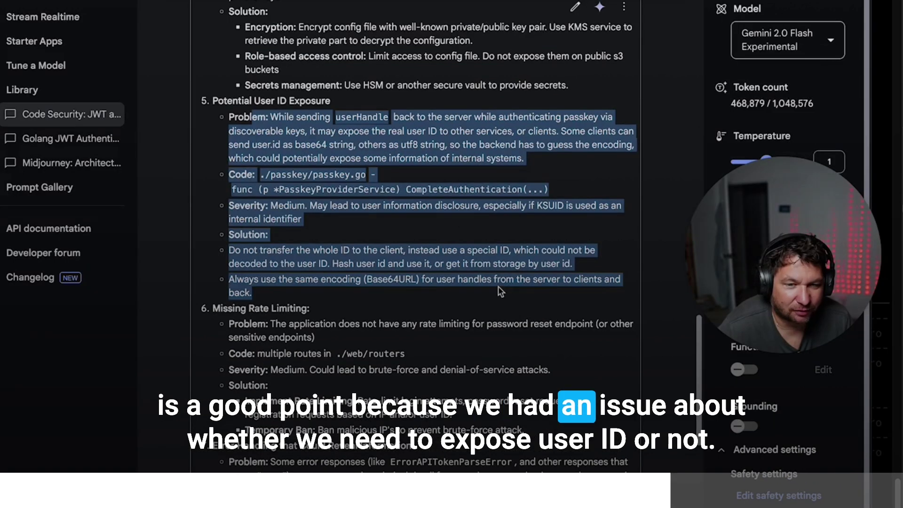
click(453, 180)
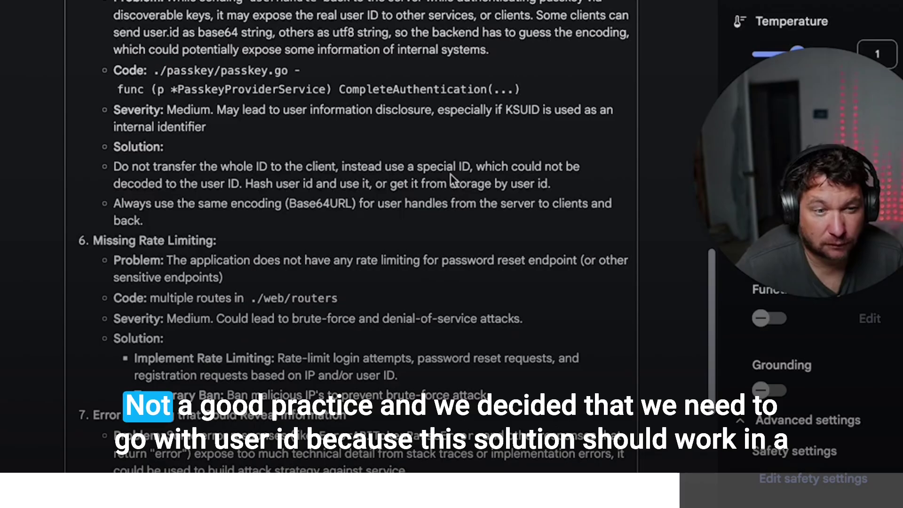
drag(199, 218, 301, 2)
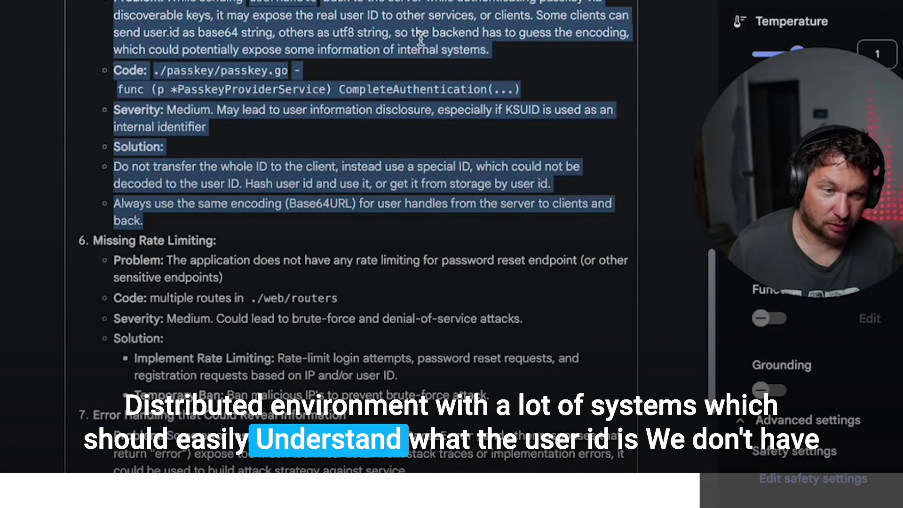
drag(489, 395, 133, 187)
scroll(91, 272, down, 1)
triple_click(133, 187)
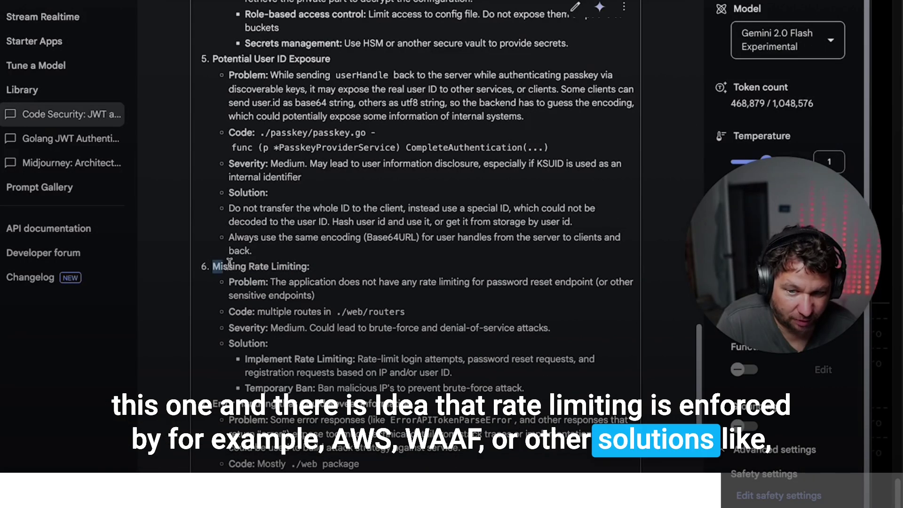
shift+click(489, 342)
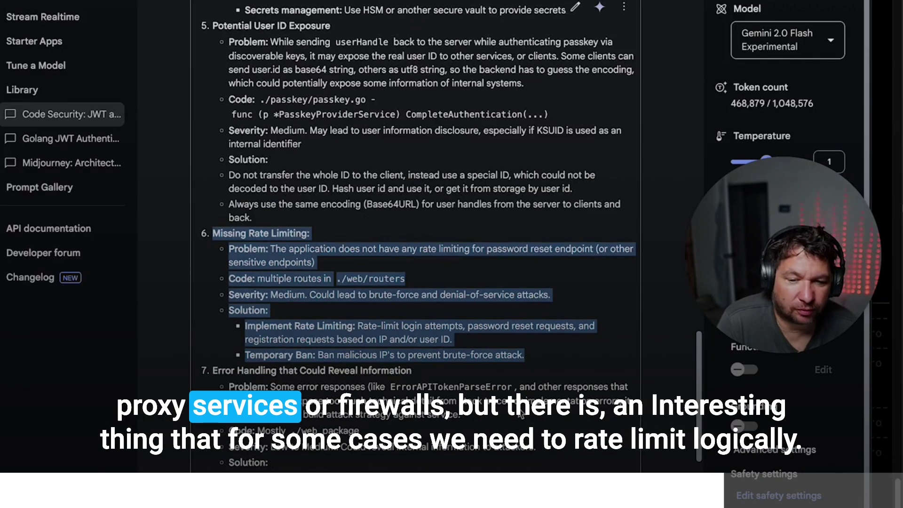
scroll(520, 413, down, 2)
drag(505, 172, 115, 103)
click(204, 151)
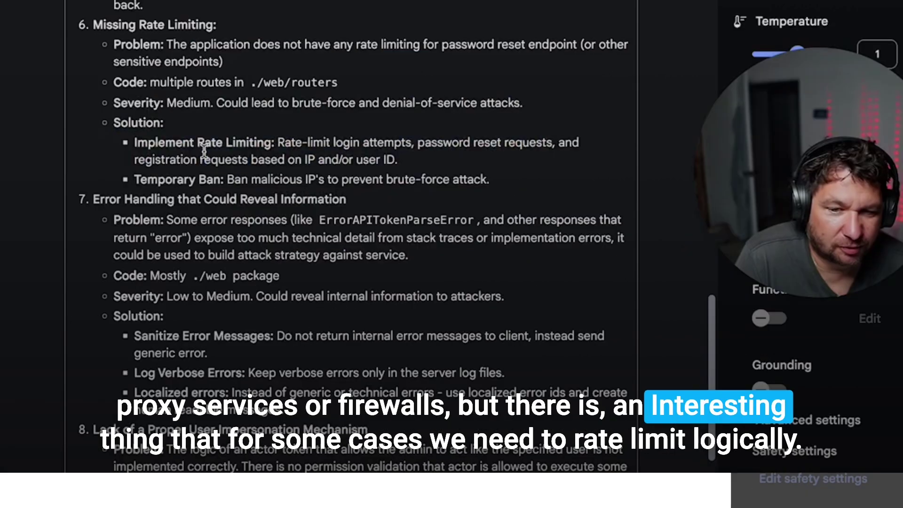
triple_click(204, 152)
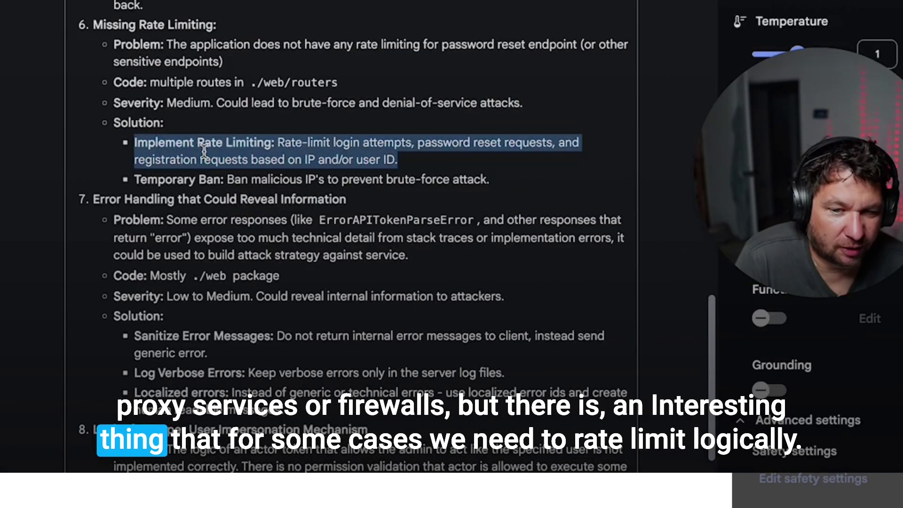
click(220, 174)
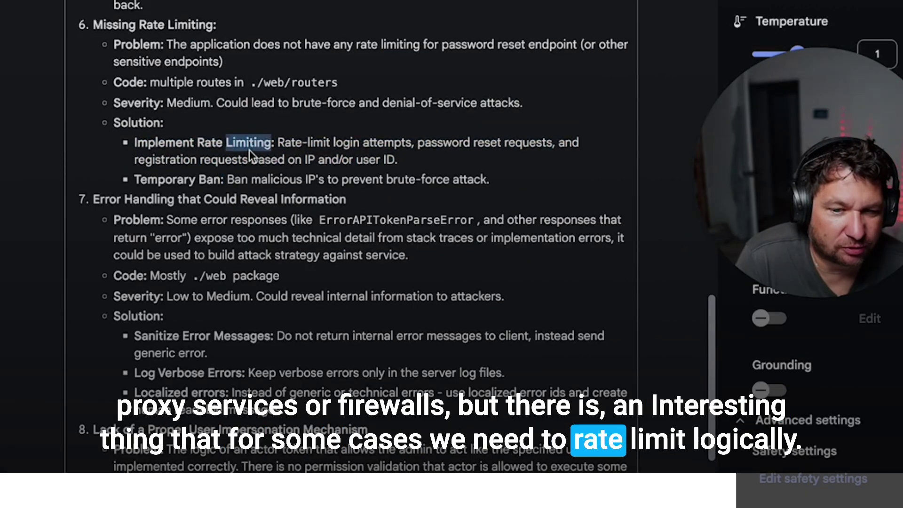
triple_click(249, 151)
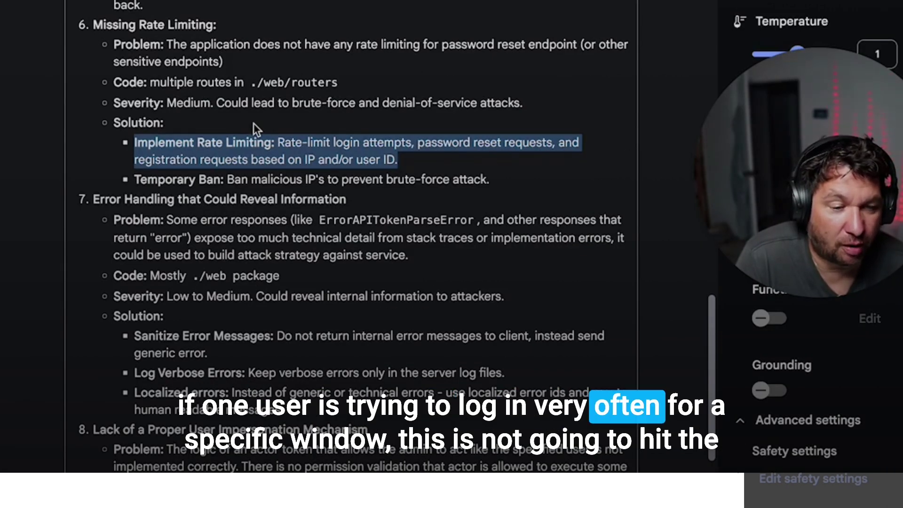
triple_click(265, 141)
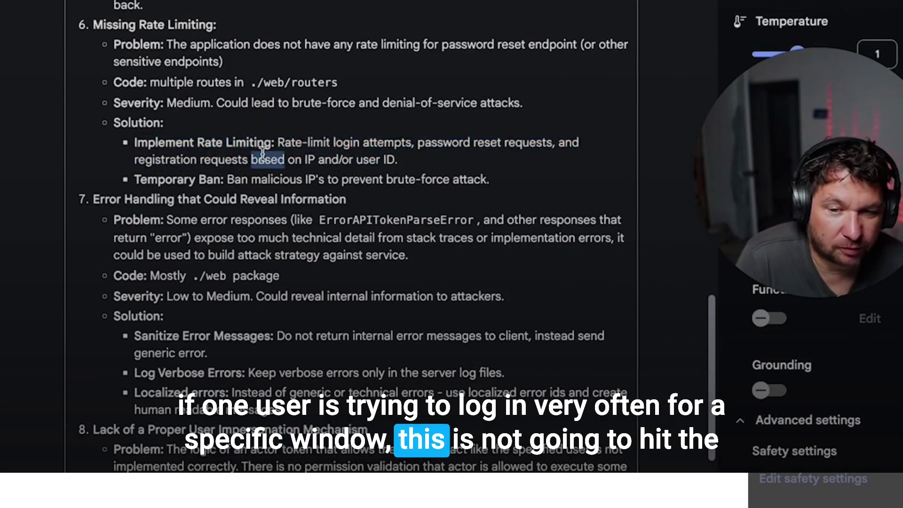
triple_click(318, 162)
click(98, 45)
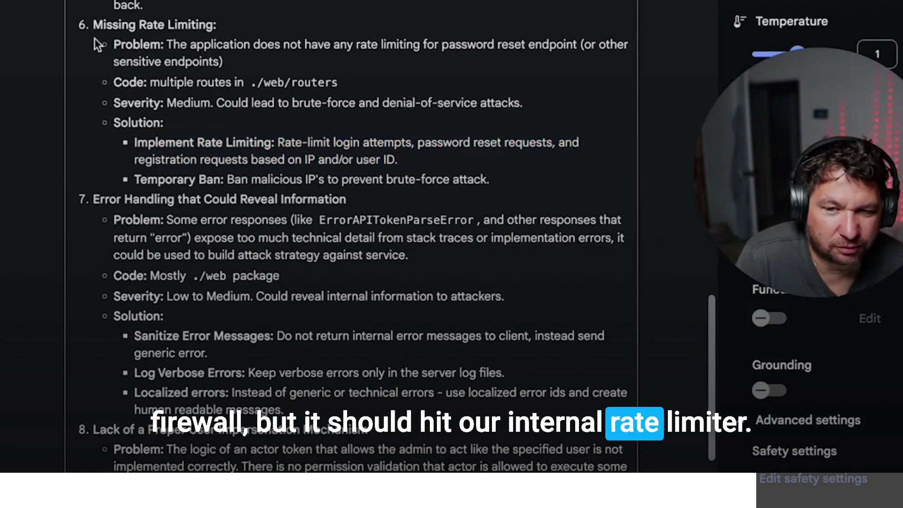
drag(94, 22, 512, 179)
scroll(518, 248, down, 1)
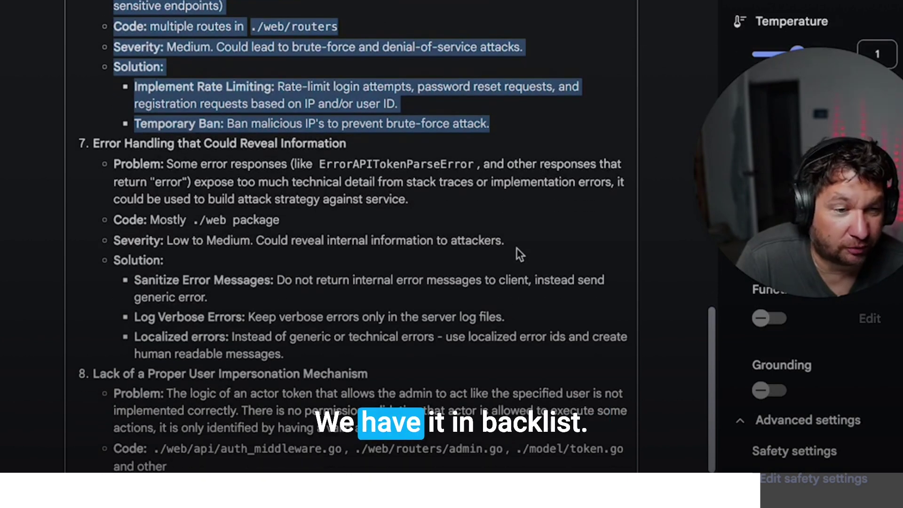
scroll(517, 248, down, 1)
click(113, 133)
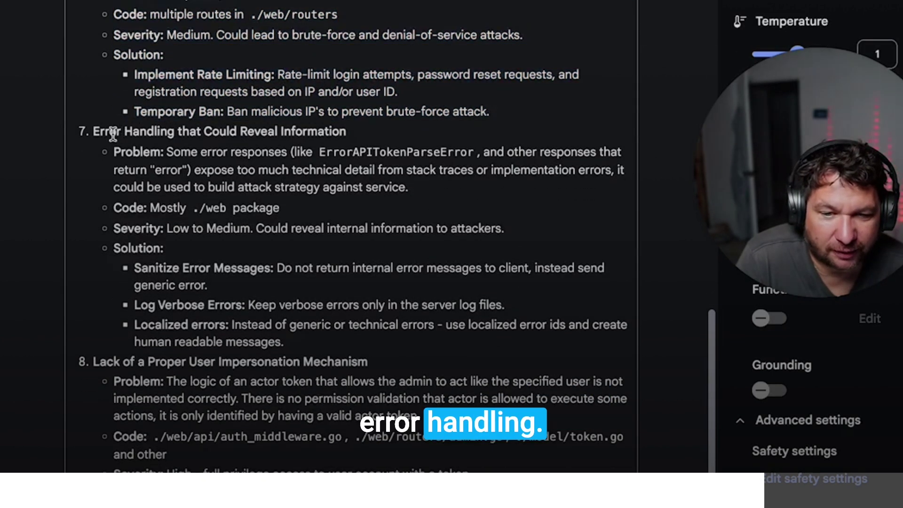
drag(112, 132, 561, 344)
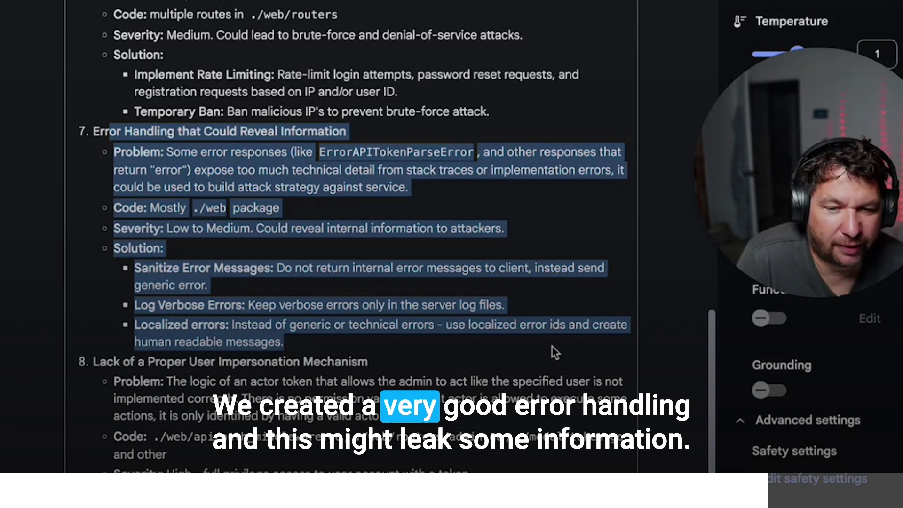
click(271, 123)
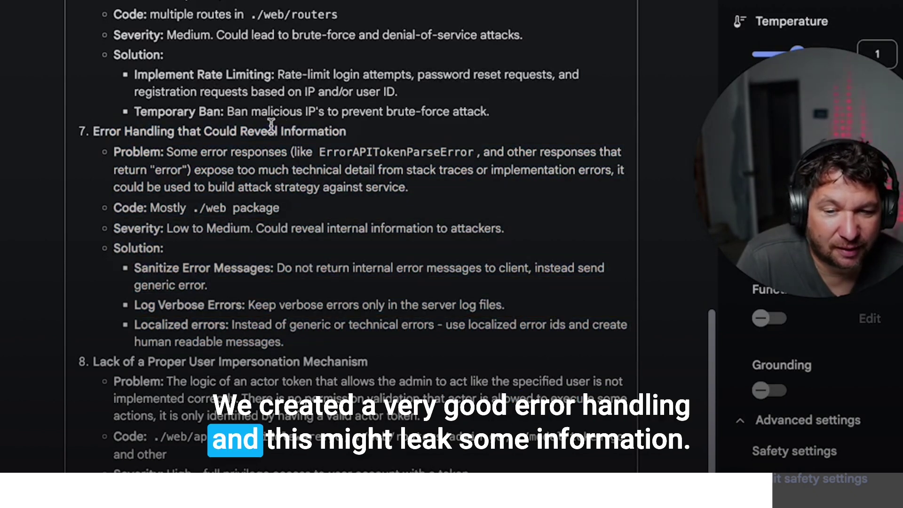
drag(93, 131, 458, 342)
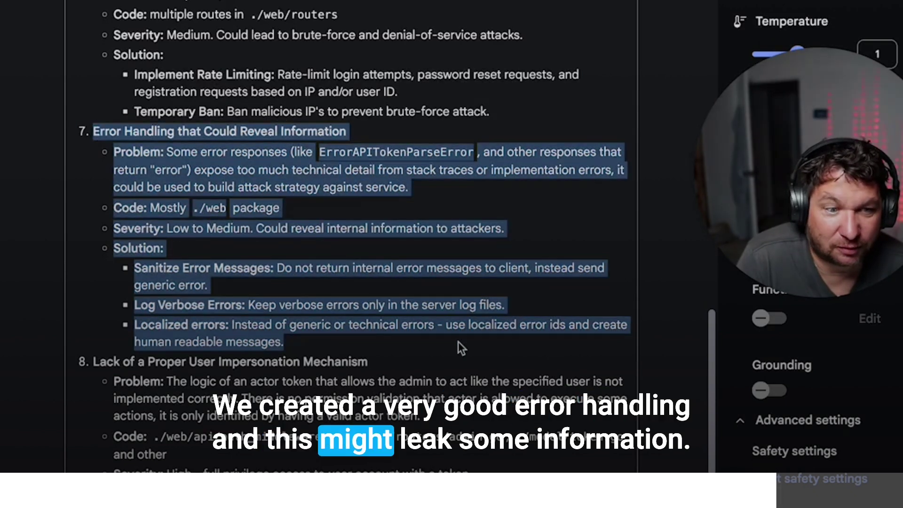
scroll(459, 340, down, 1)
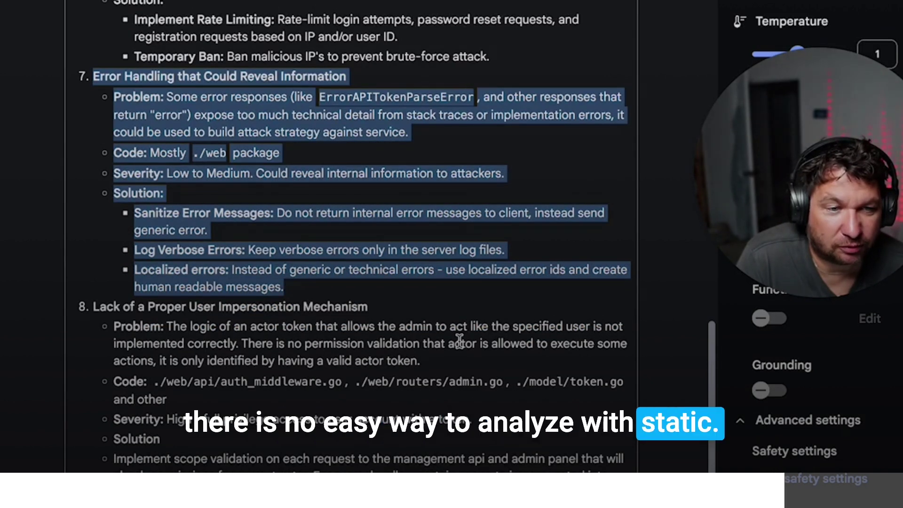
drag(285, 288, 79, 66)
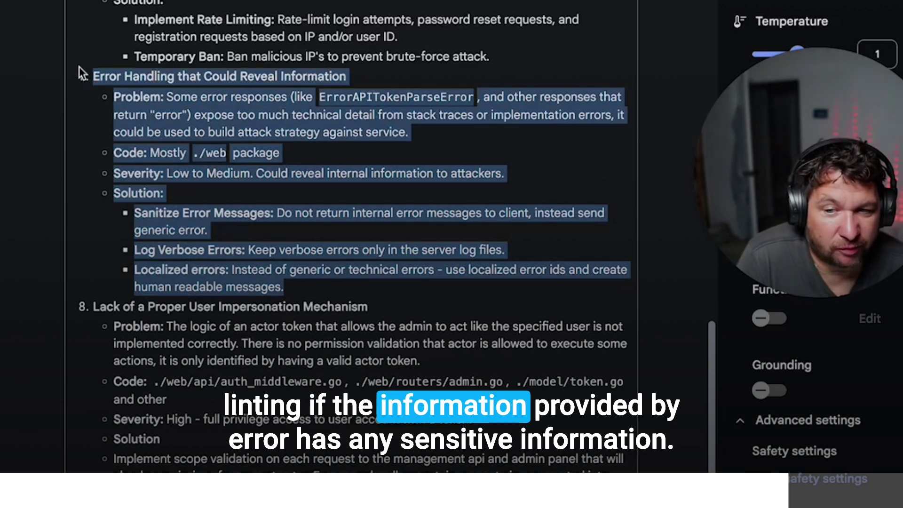
click(143, 75)
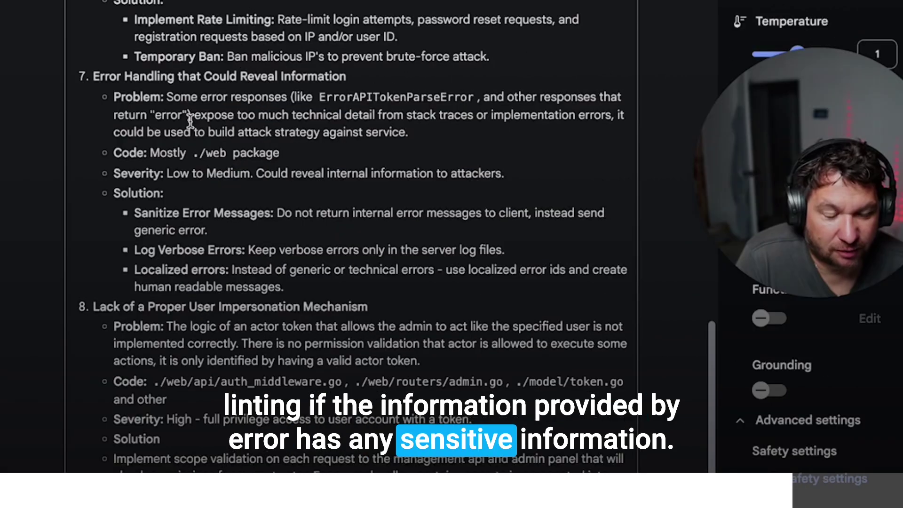
drag(284, 282, 87, 96)
scroll(385, 257, down, 1)
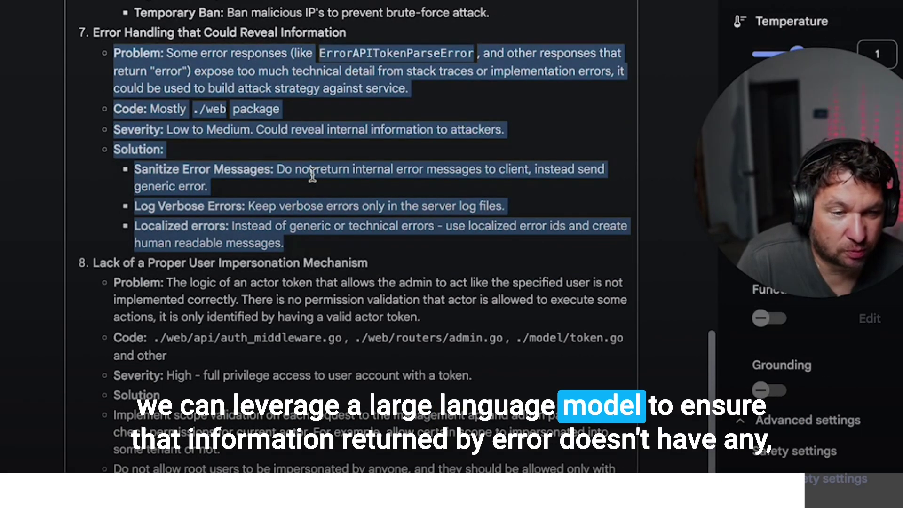
drag(285, 243, 114, 149)
scroll(387, 283, down, 3)
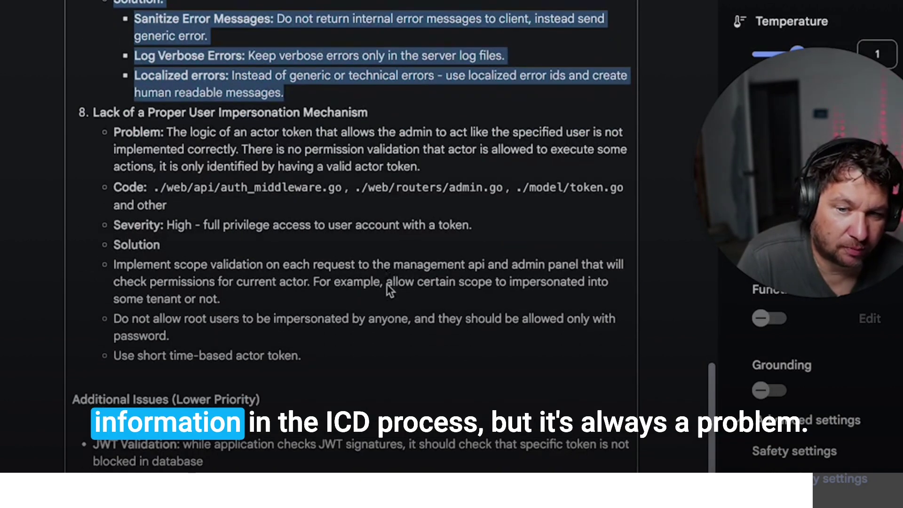
click(333, 204)
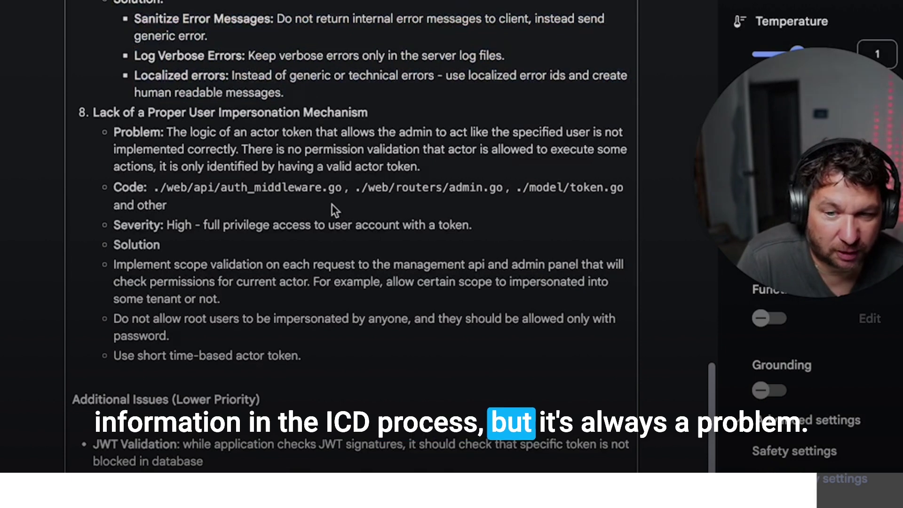
triple_click(306, 115)
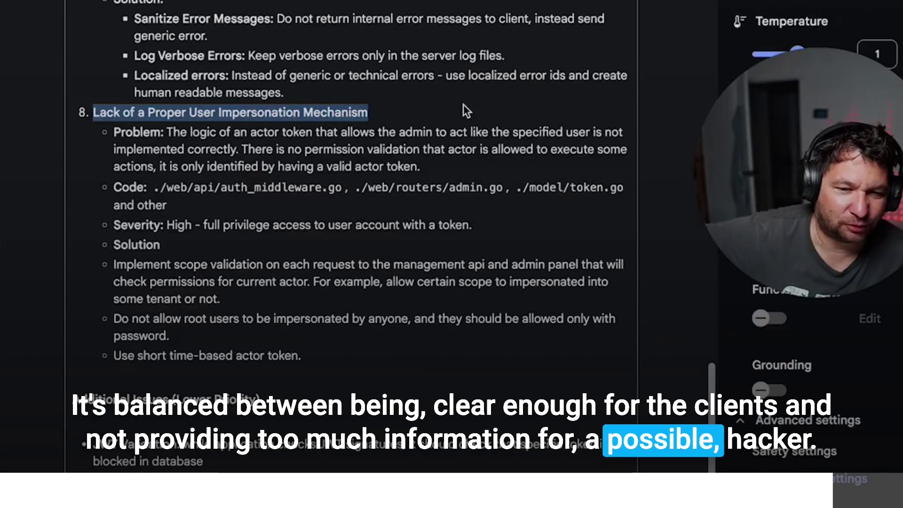
click(442, 264)
scroll(399, 306, down, 1)
drag(399, 310, 154, 89)
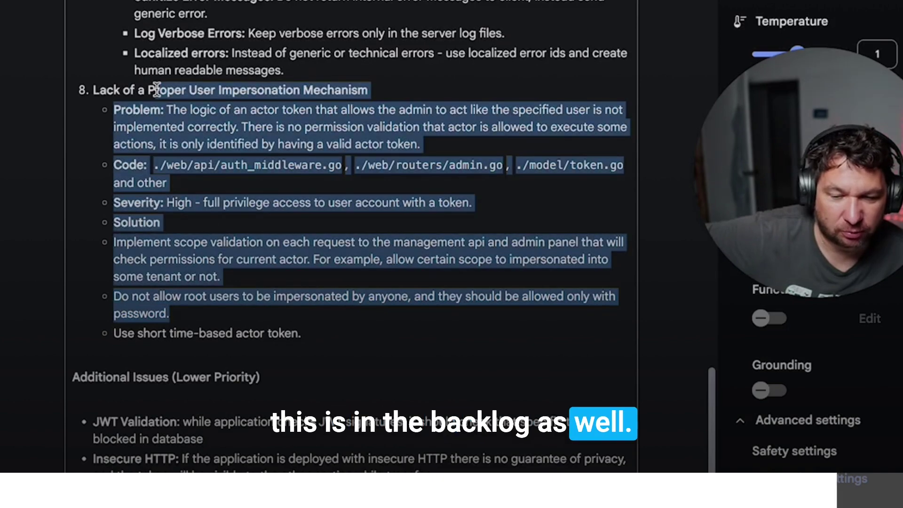
scroll(236, 199, down, 10)
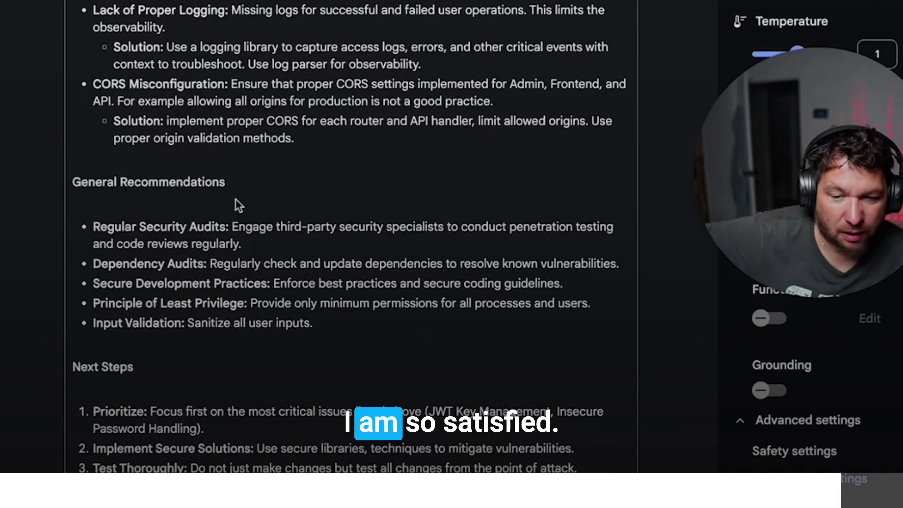
scroll(236, 199, up, 20)
scroll(236, 198, down, 9)
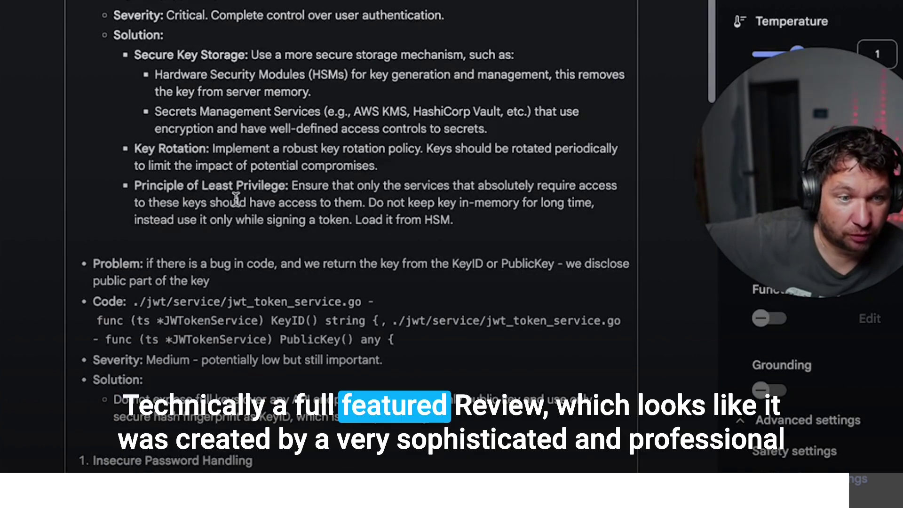
scroll(237, 197, down, 10)
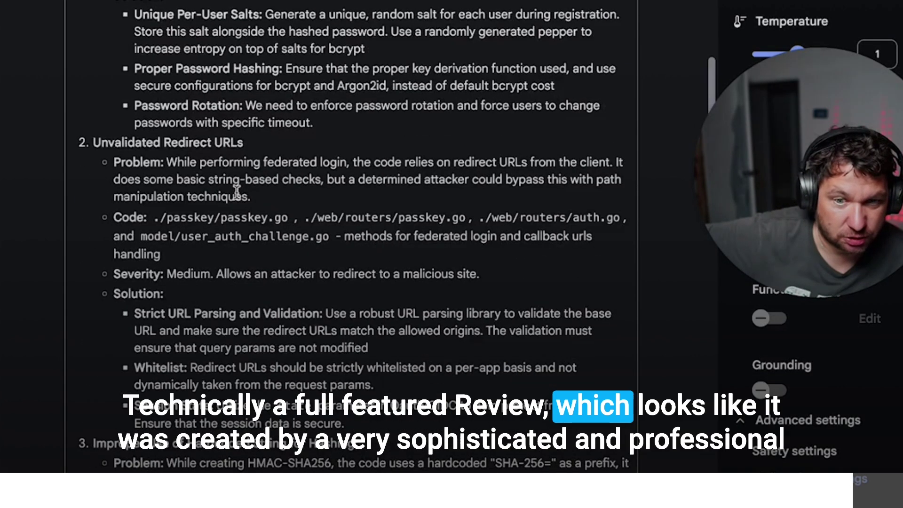
scroll(237, 190, down, 6)
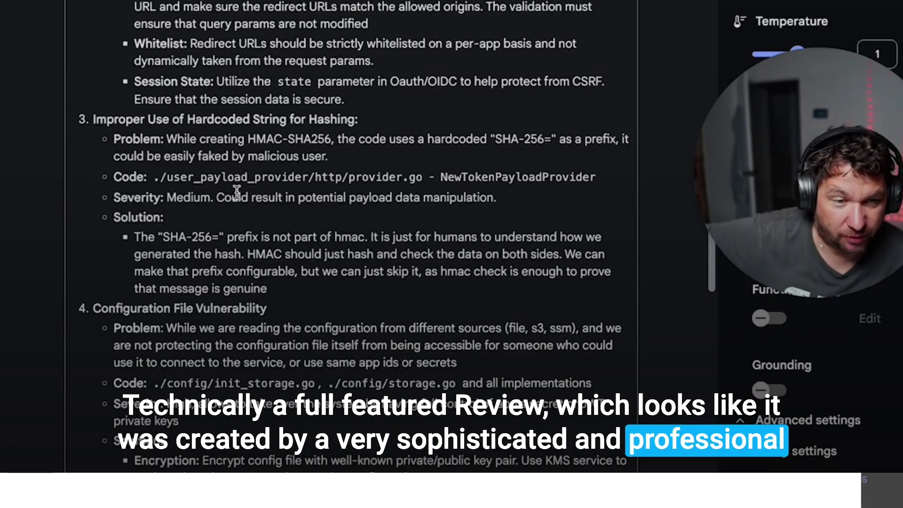
scroll(236, 190, down, 20)
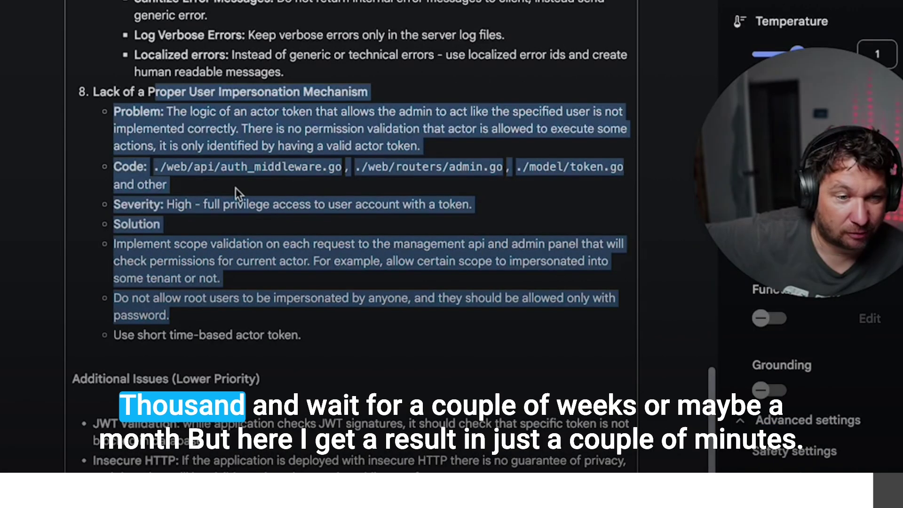
scroll(324, 267, down, 9)
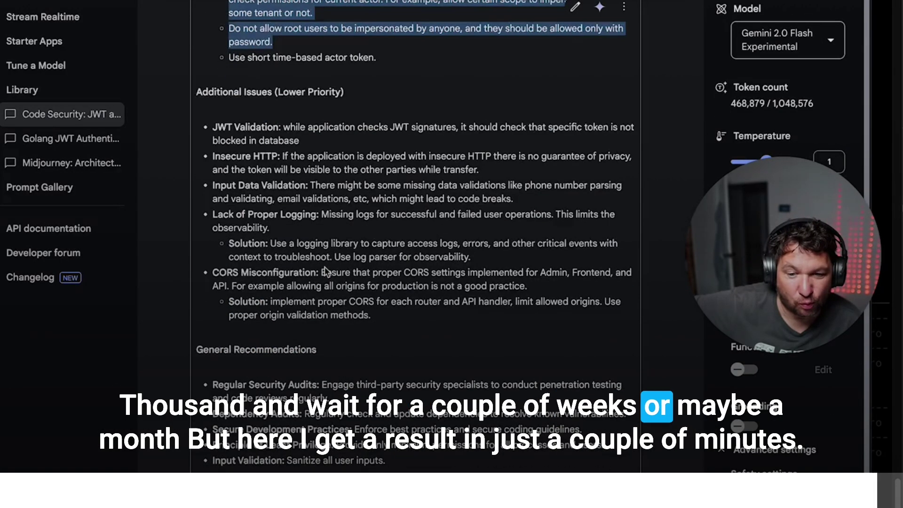